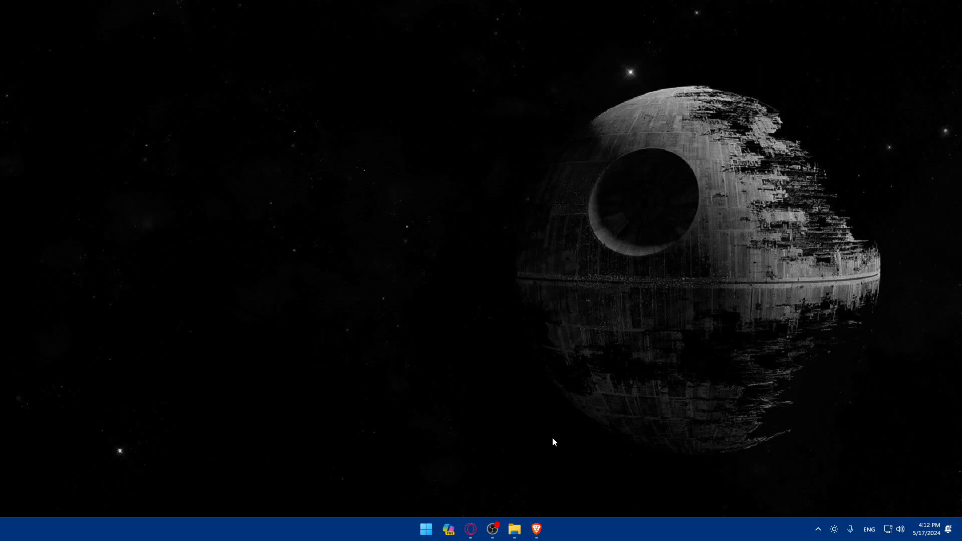
Step: Switch to the Brave browser and open godaddy.com
left_click(536, 529)
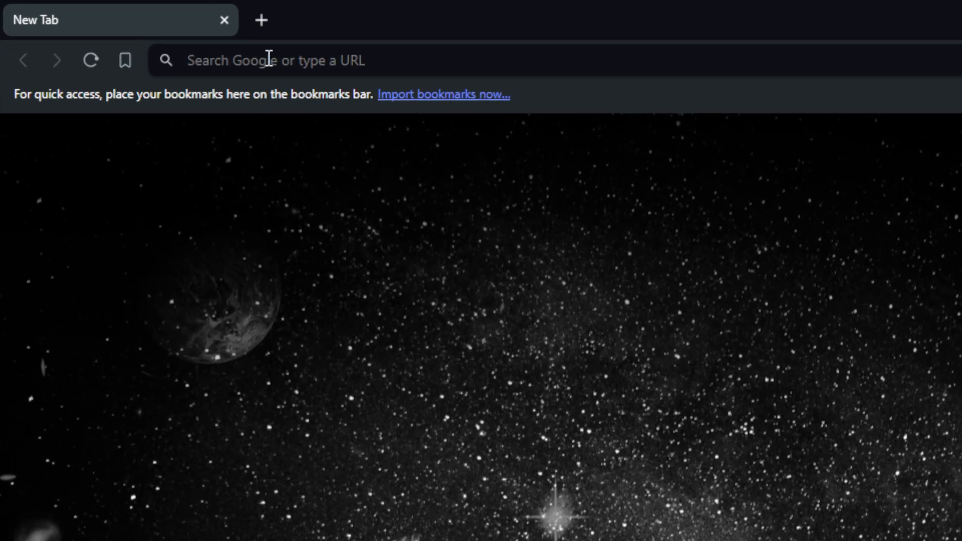
left_click(134, 29)
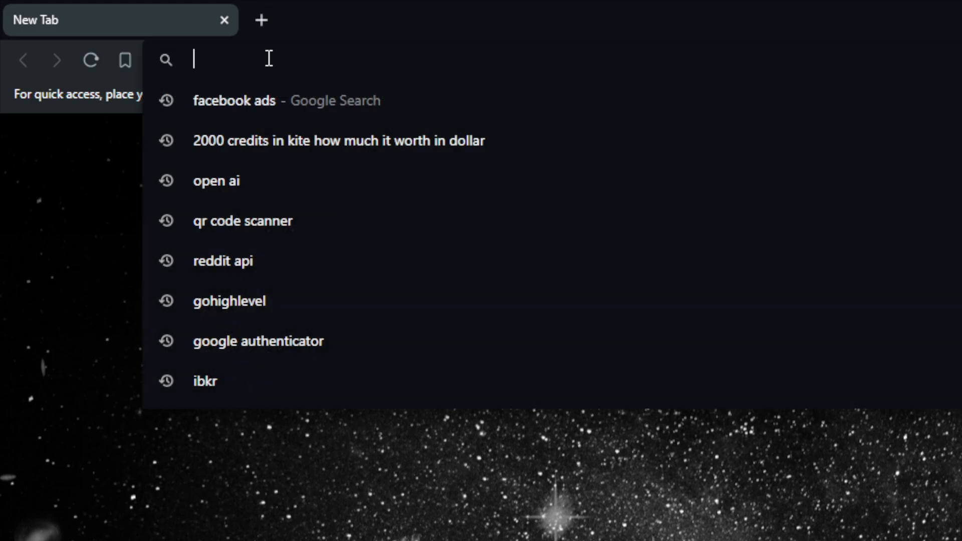
type("godaddy.c")
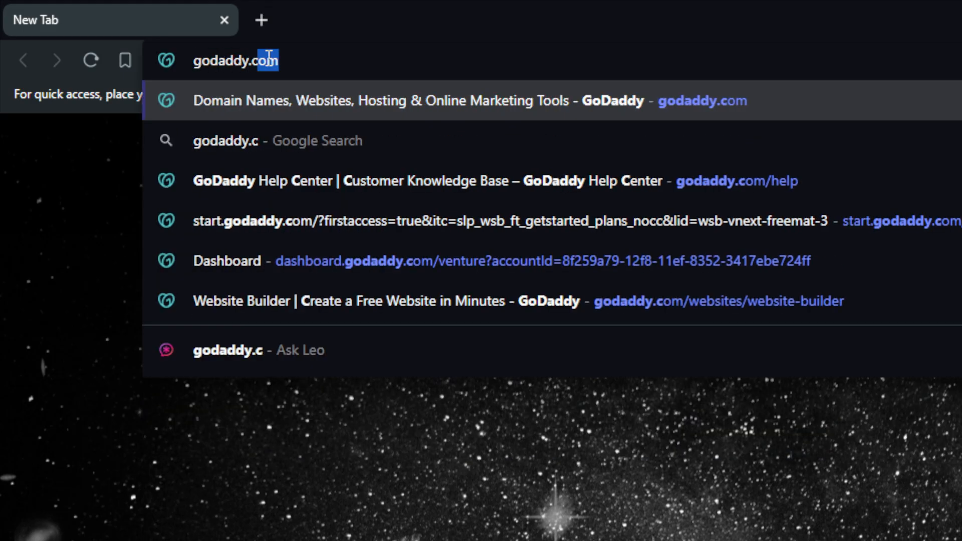
key("Return")
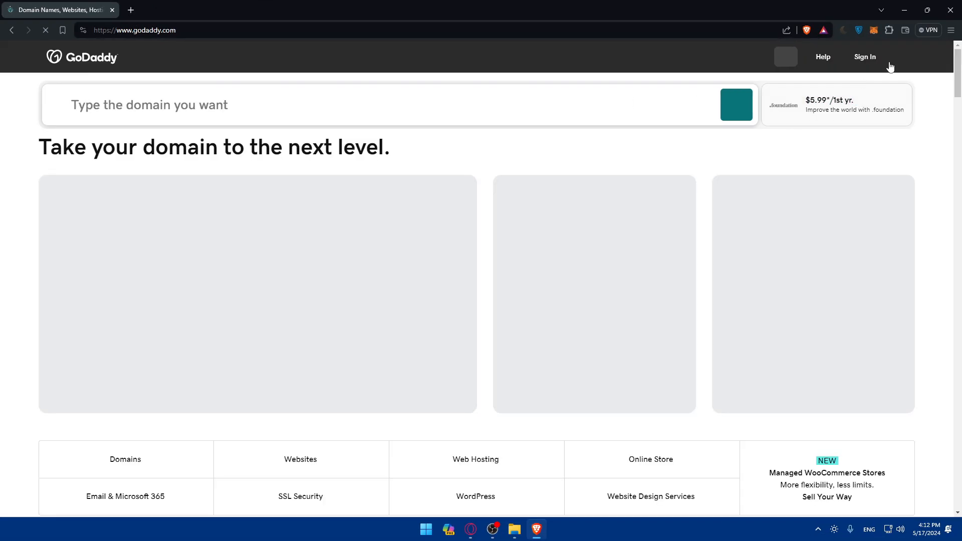
Step: Check the signed-in account menu and dismiss the currency notice on the GoDaddy homepage
left_click(877, 59)
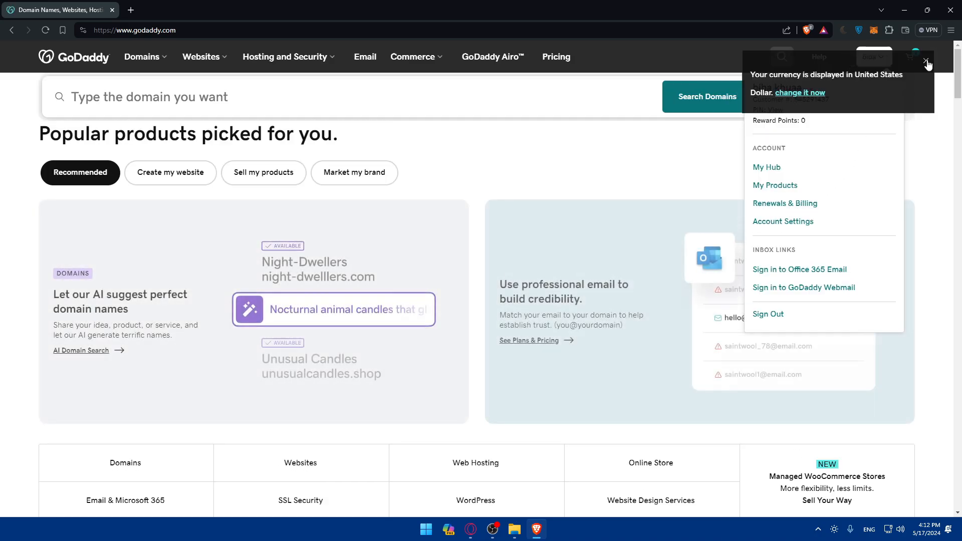
left_click(926, 61)
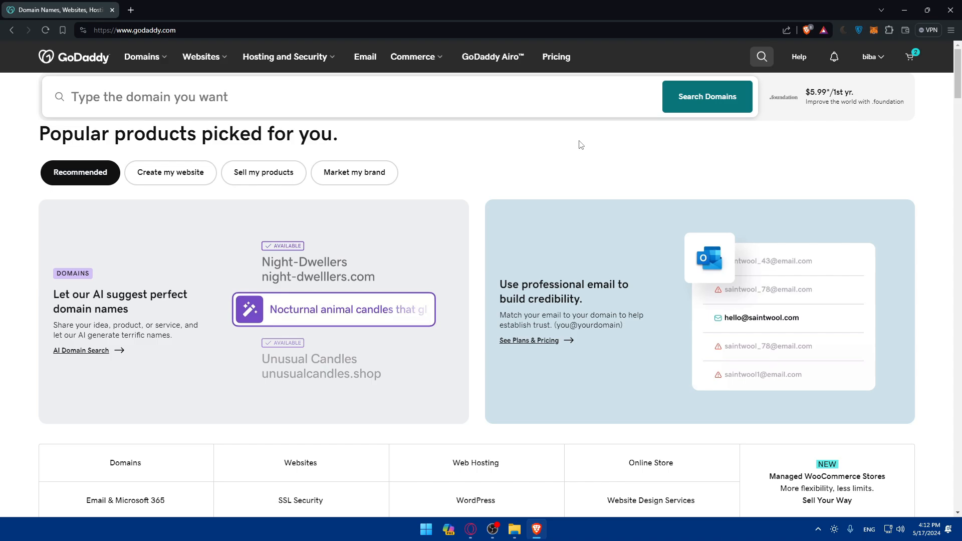
left_click(873, 58)
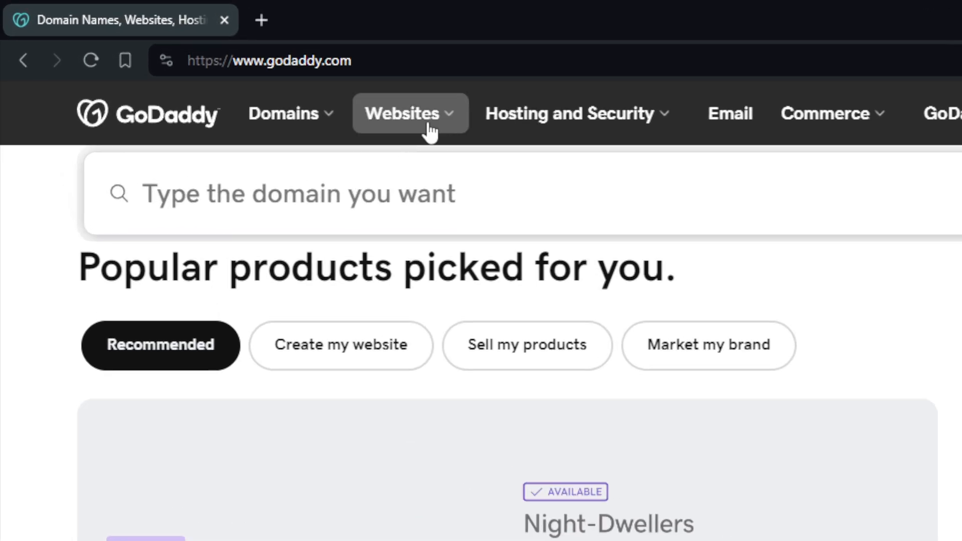
Step: Open the Website Builder page, start for free and choose to set up a new site
left_click(414, 120)
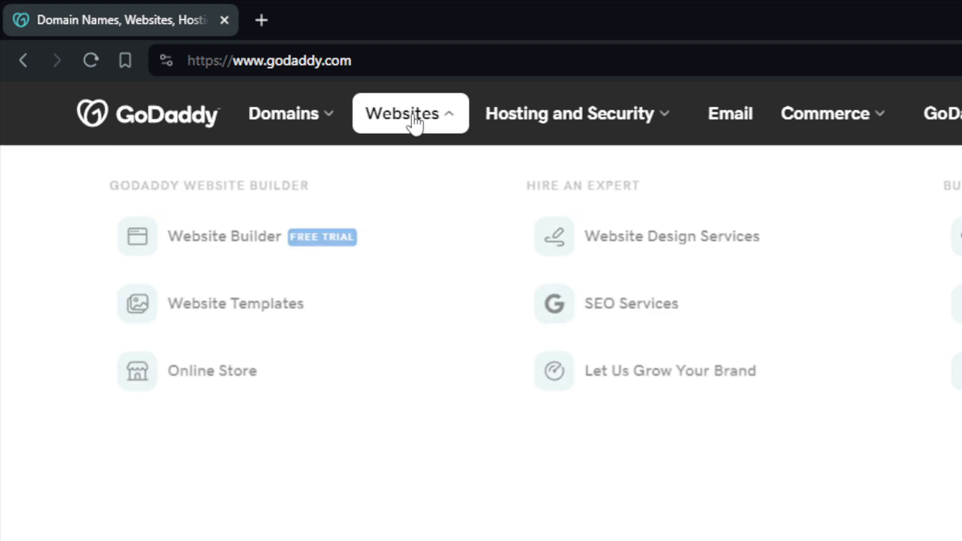
left_click(206, 239)
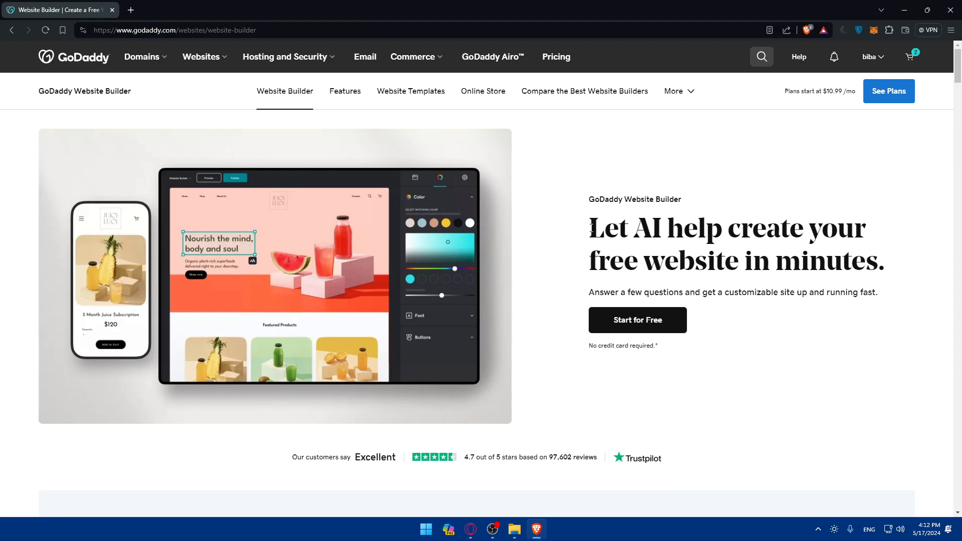
left_click_drag(593, 228, 904, 270)
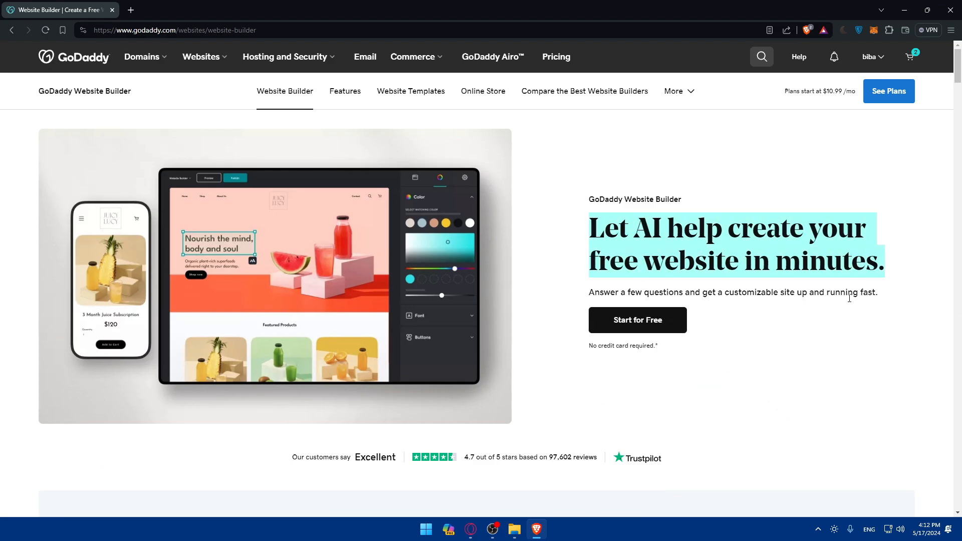
left_click(849, 298)
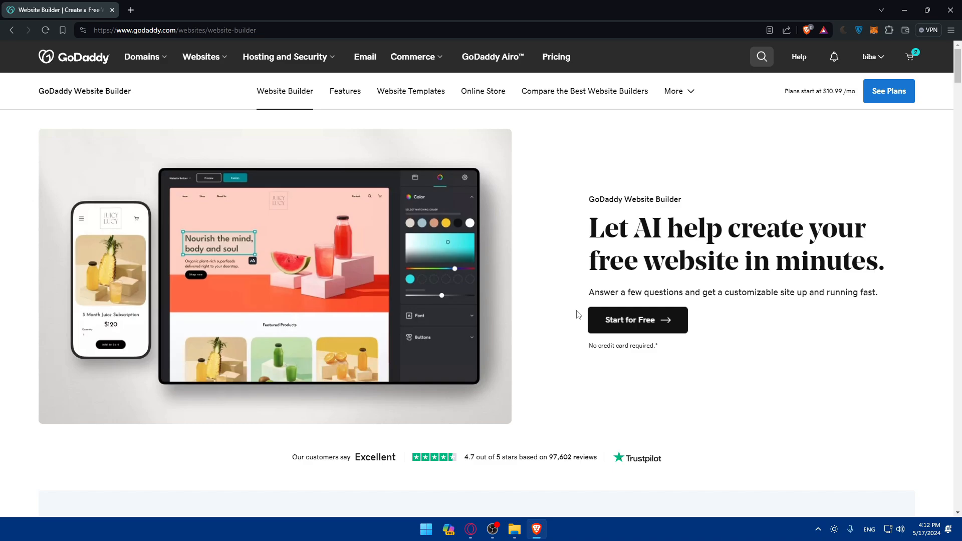
left_click(633, 325)
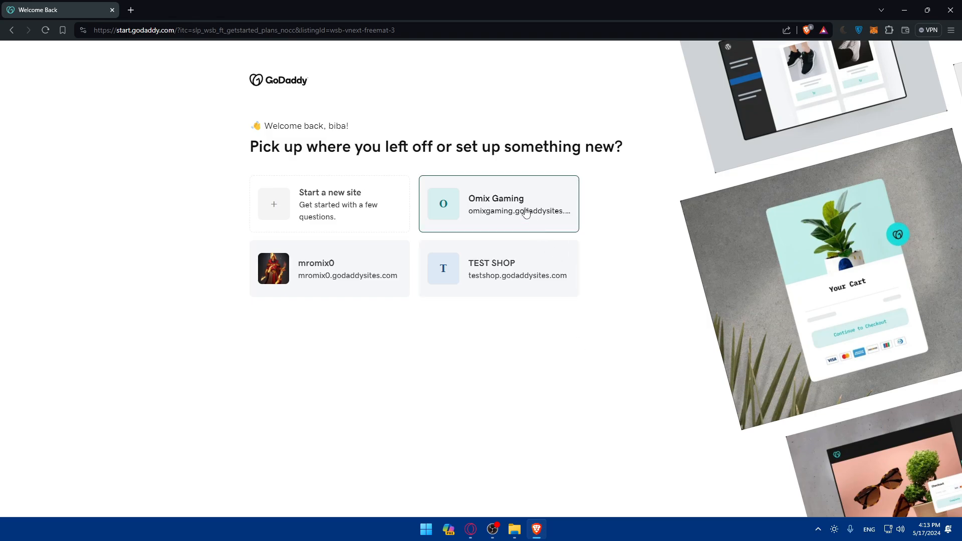
left_click(331, 196)
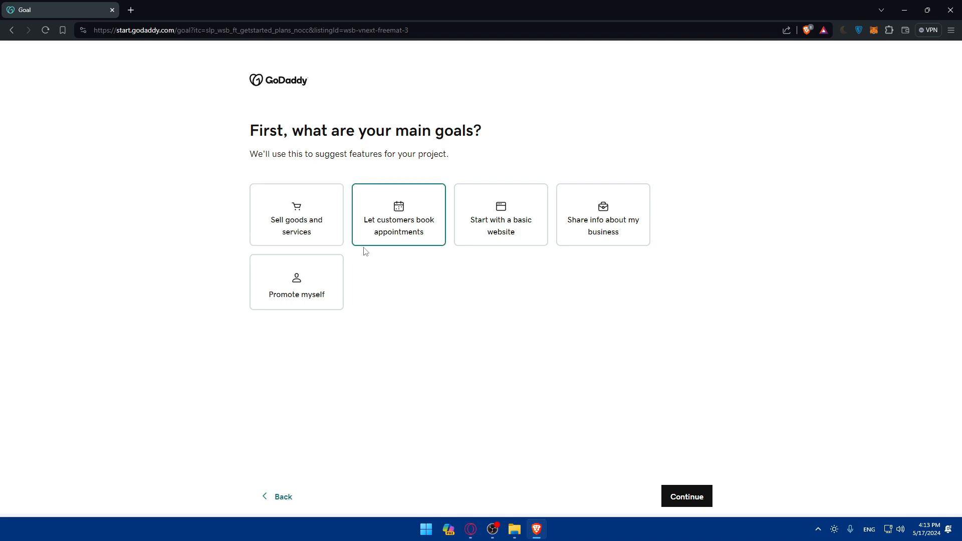
Step: Select Start with a basic website and Promote myself as the main goals
left_click(519, 219)
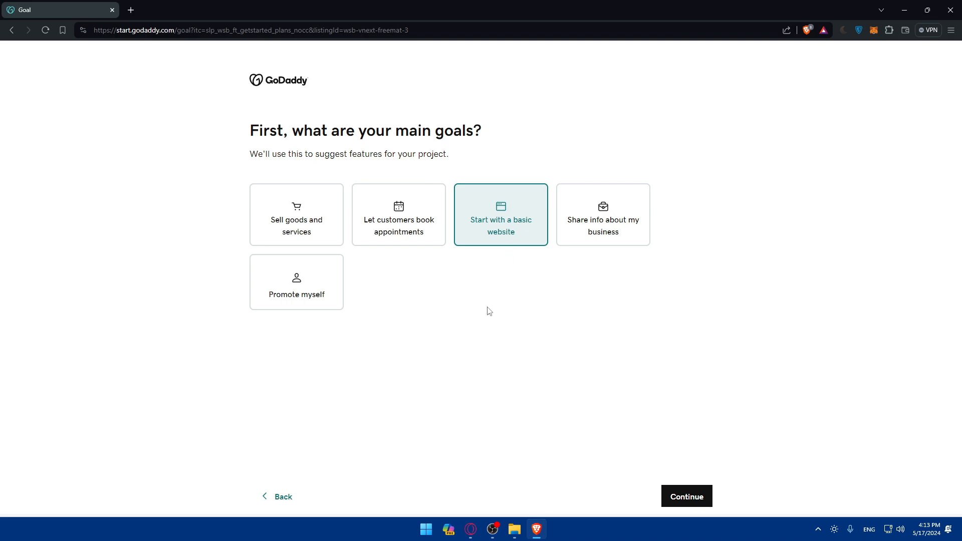
left_click(284, 289)
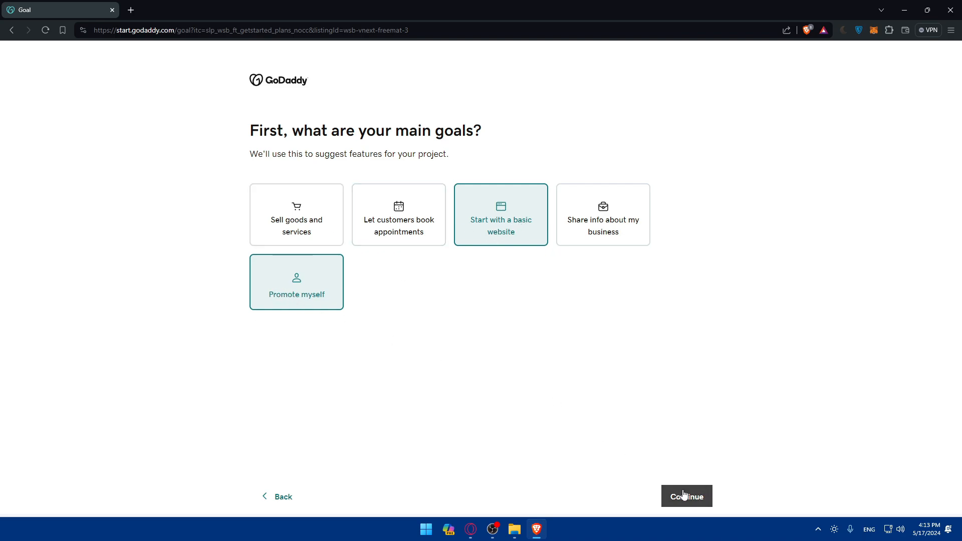
left_click(398, 234)
left_click(310, 226)
left_click(581, 225)
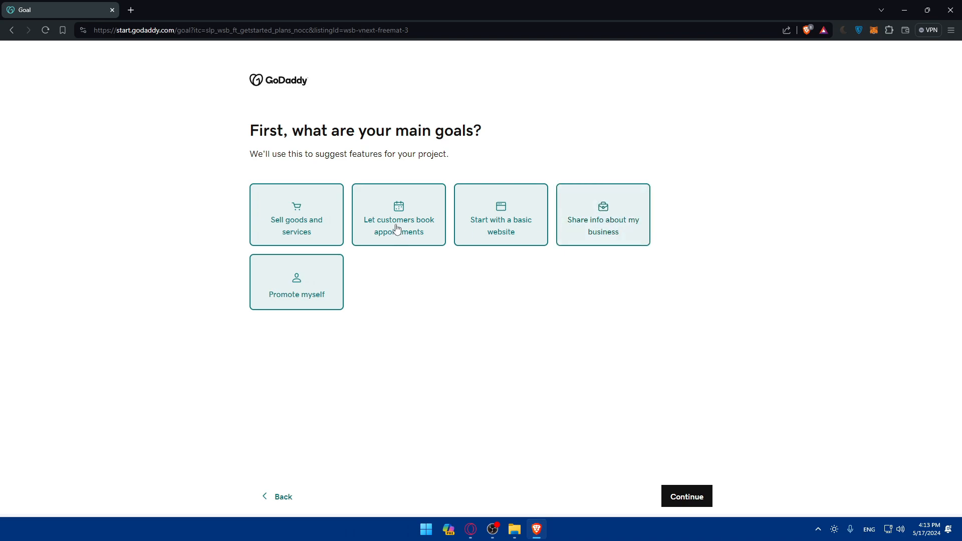
left_click(397, 229)
left_click(303, 221)
left_click(601, 235)
Step: Submit the selected goals and begin a search for the website category
left_click(689, 496)
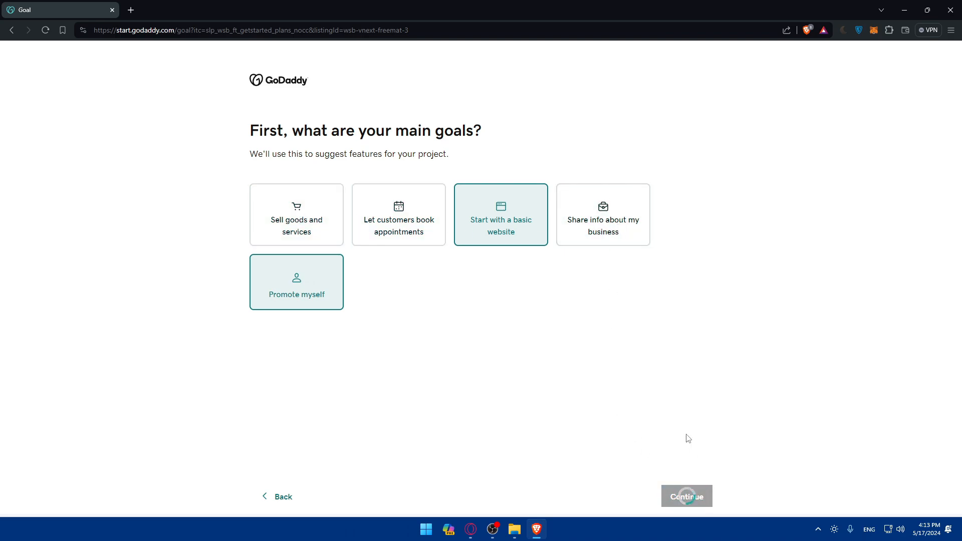
left_click_drag(248, 155, 557, 143)
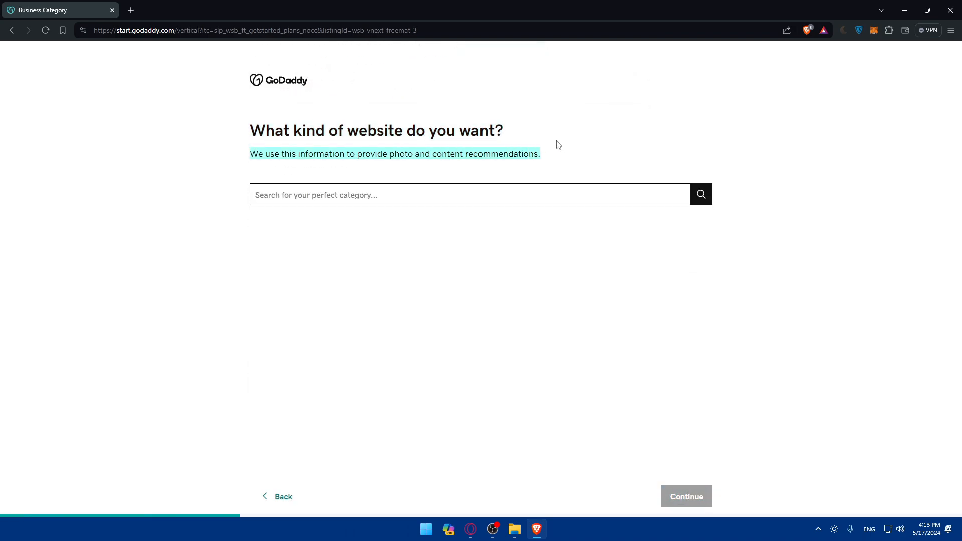
left_click(555, 137)
left_click(338, 197)
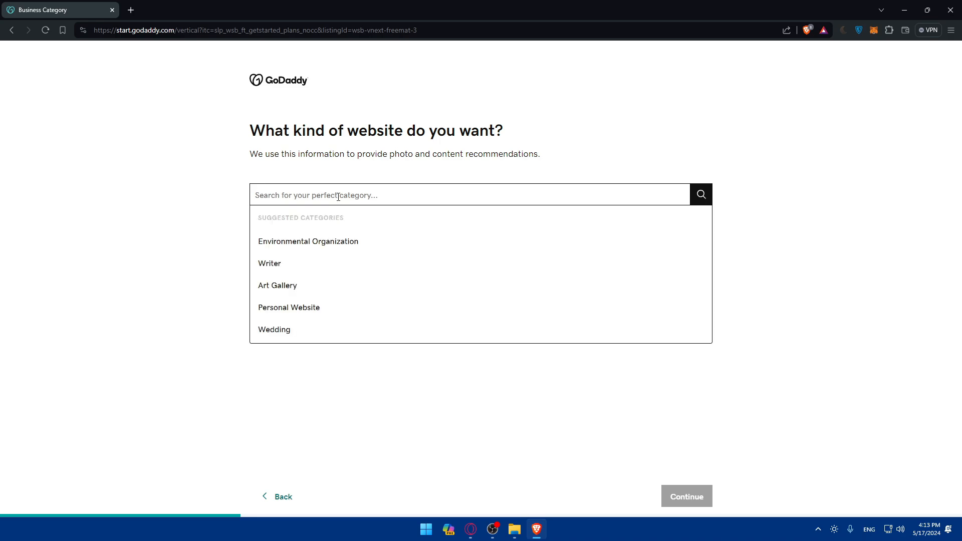
type("blog")
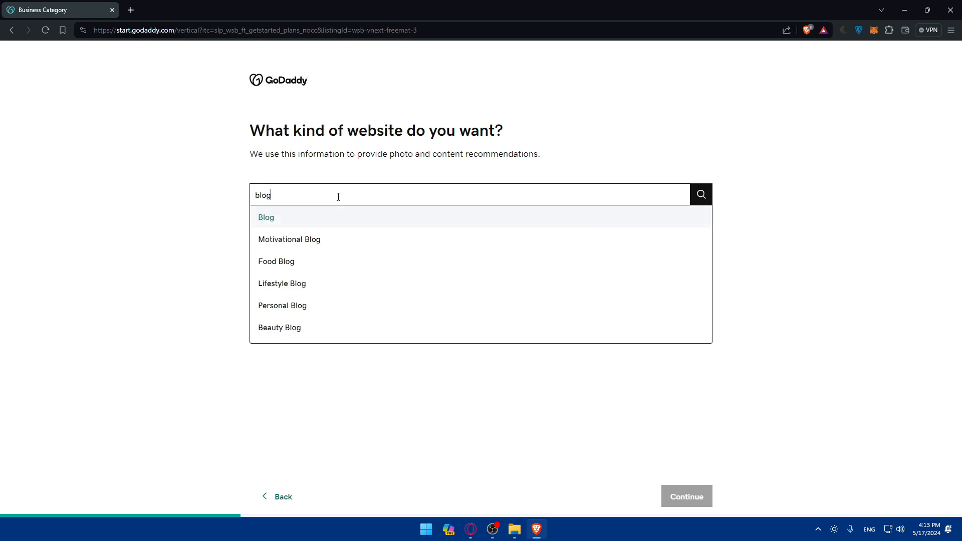
key("BackSpace")
key("BackSpace")
key("BackSpace")
key("BackSpace")
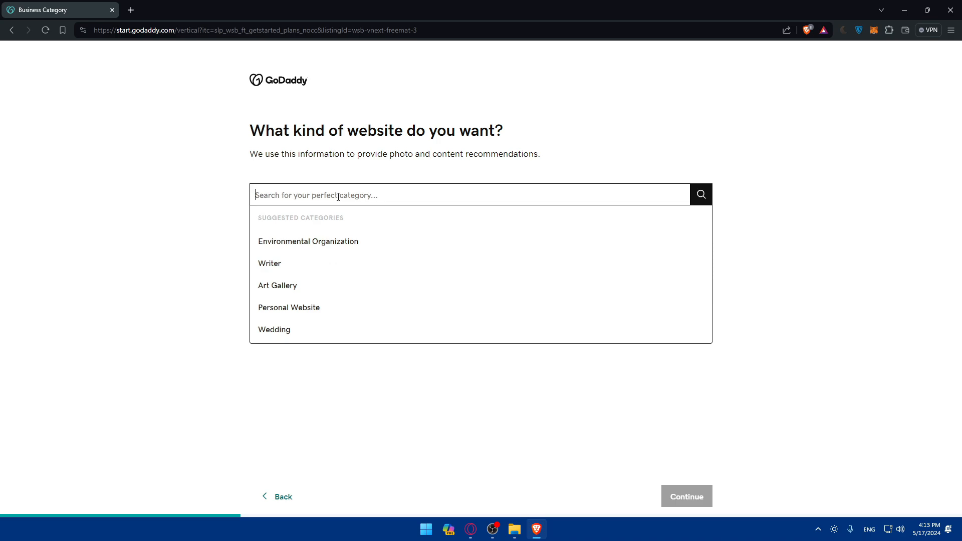
Step: Search for "blog", set the website category to Blog and continue
type("blog")
left_click(293, 220)
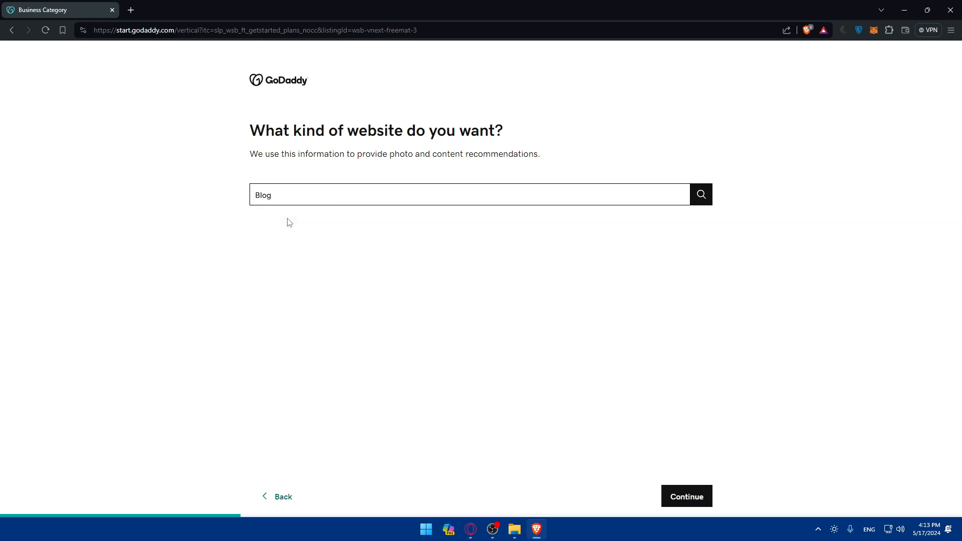
left_click(682, 496)
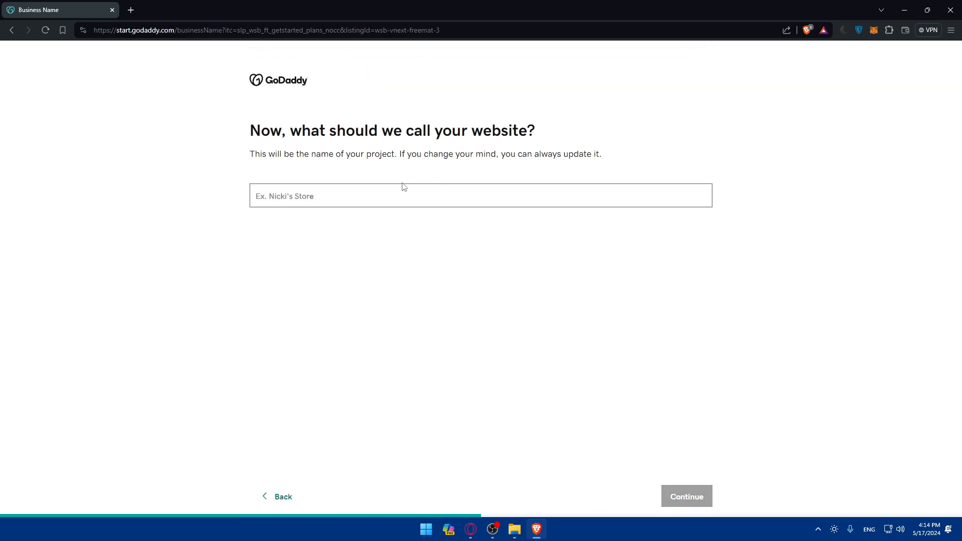
Step: Name the website Omix Blog and continue to the contact details
type("Omix")
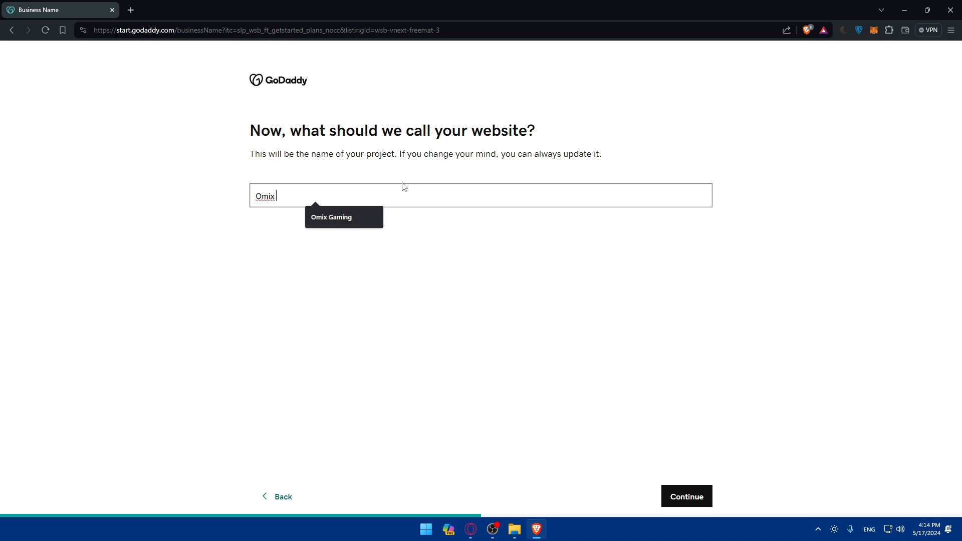
type(" Blog")
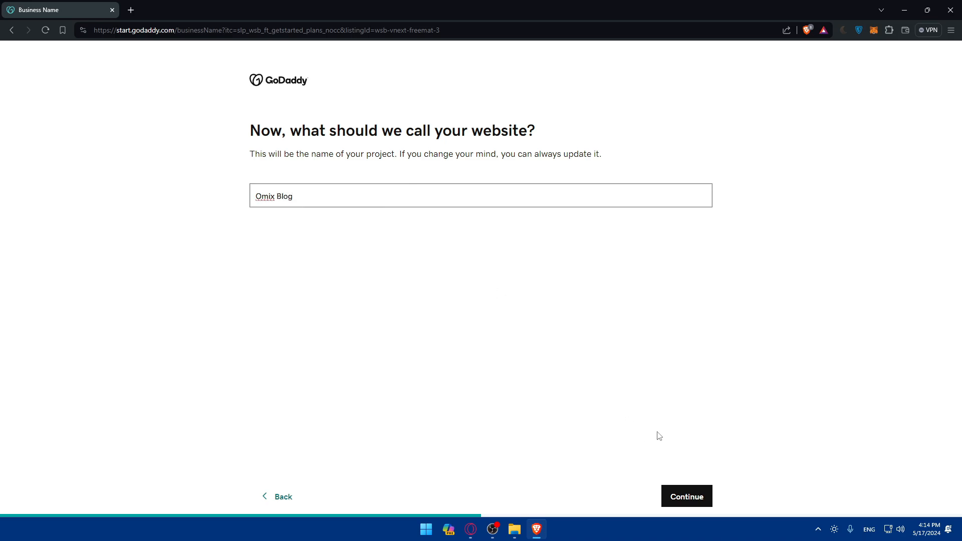
left_click(688, 504)
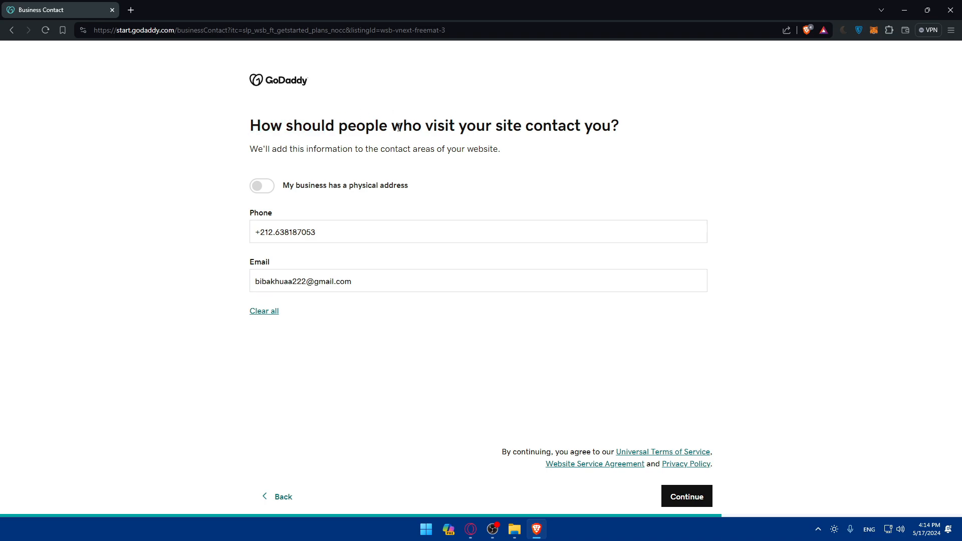
Step: Replace the contact phone number with the saved alternative number, keeping the contact e-mail
left_click_drag(326, 234, 180, 230)
left_click(381, 234)
left_click_drag(316, 234, 274, 234)
key("BackSpace")
type("7")
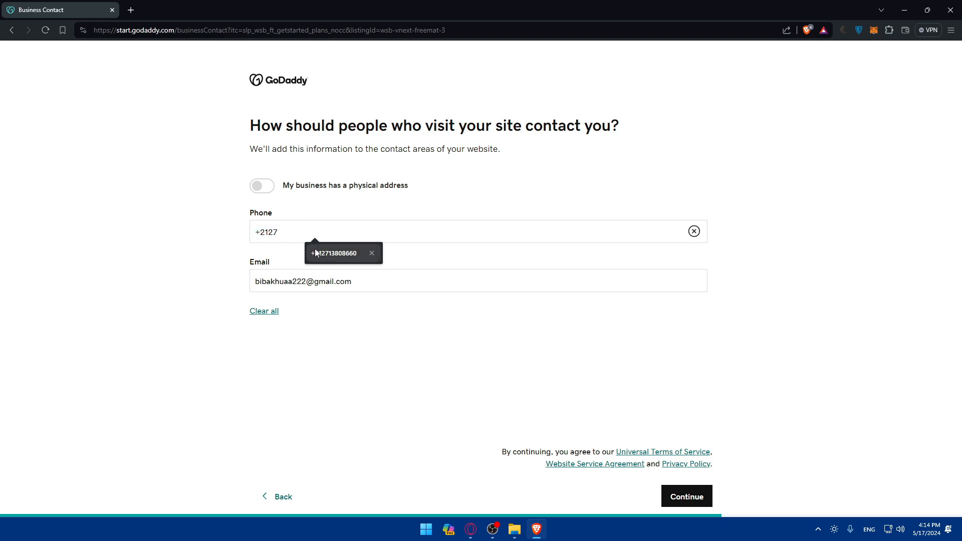
left_click(317, 252)
left_click_drag(368, 286, 503, 275)
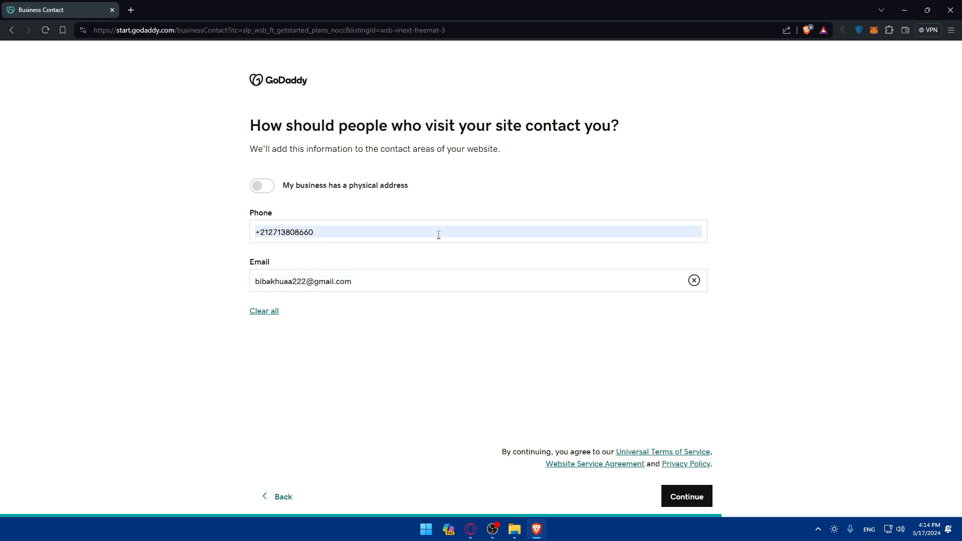
left_click(266, 188)
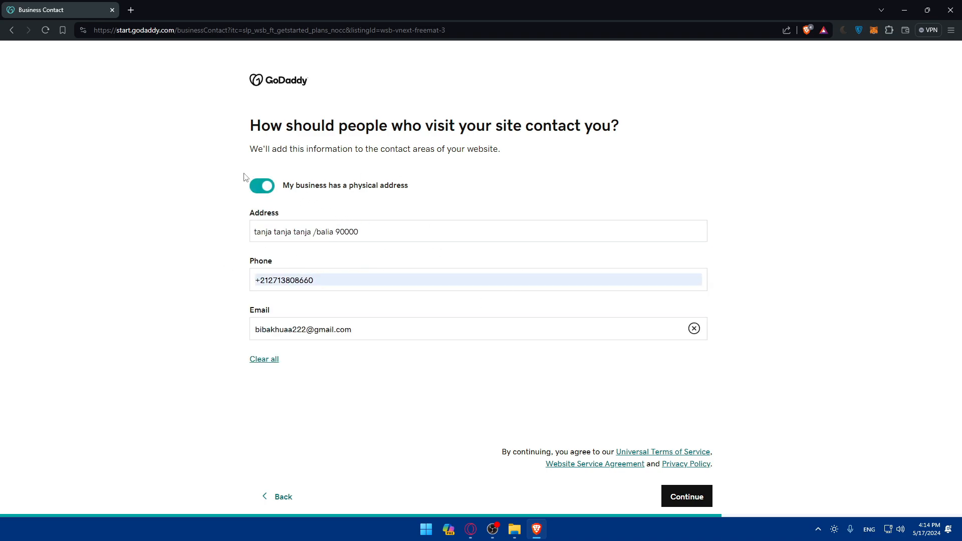
left_click_drag(407, 189, 341, 187)
left_click(342, 187)
left_click(262, 186)
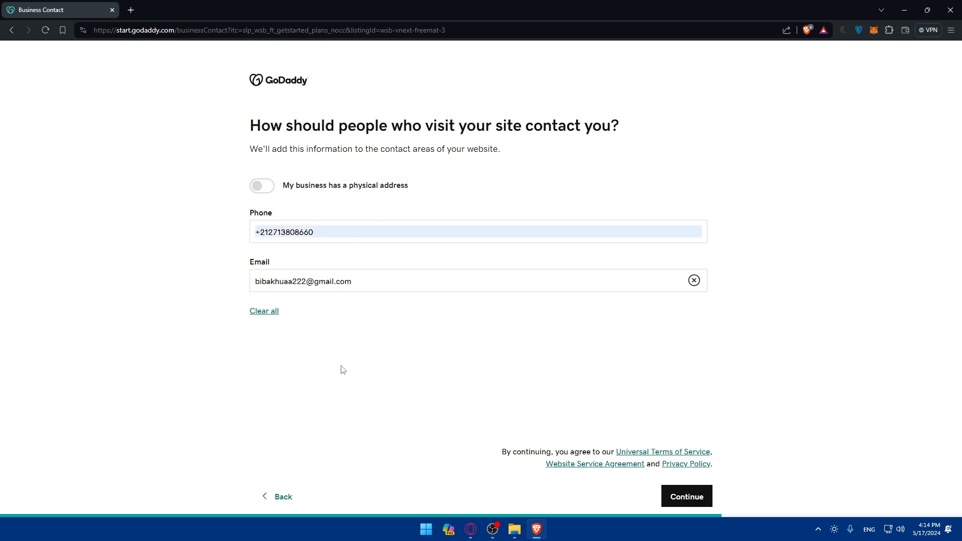
Step: Submit the contact details to generate the new website
left_click(684, 501)
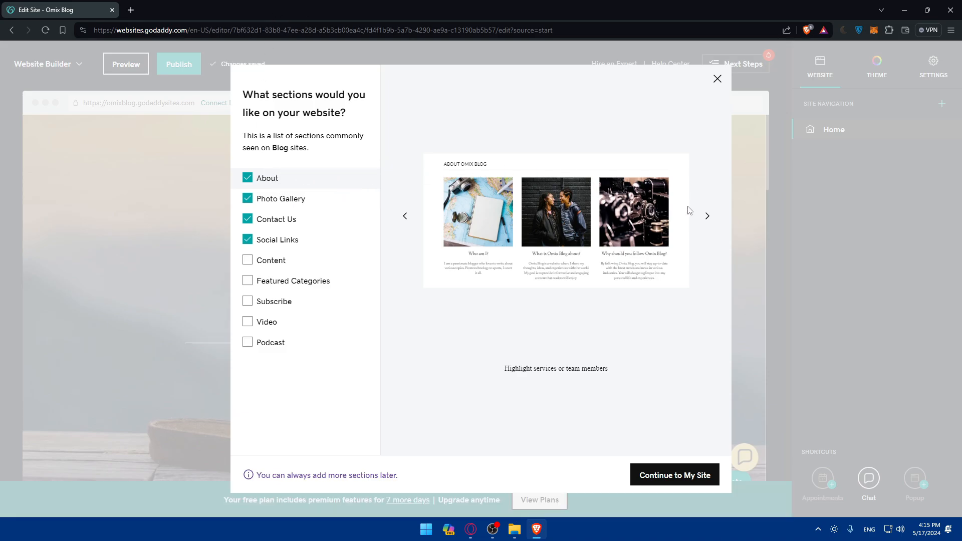
Step: Preview the suggested About, Photo Gallery and Contact Us sections, and exclude Photo Gallery from the website
left_click(707, 216)
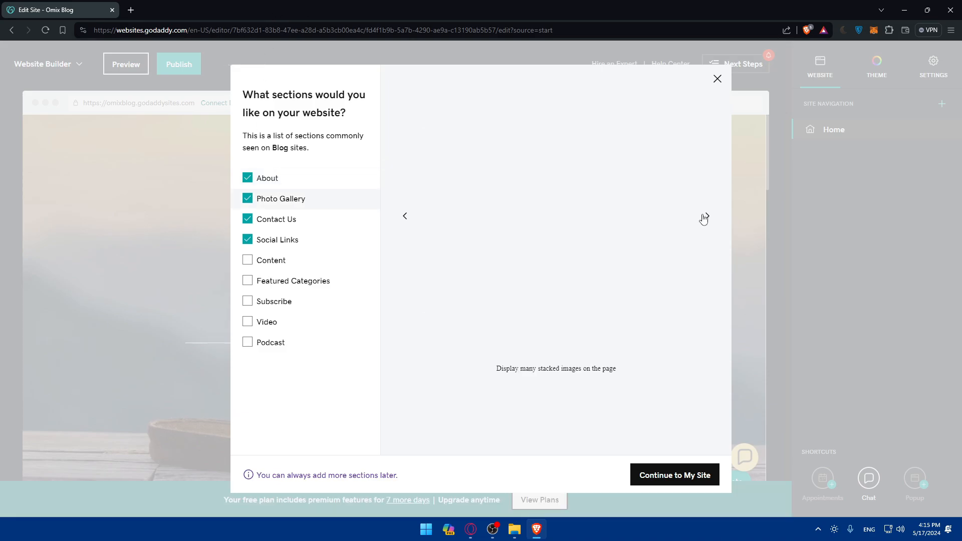
left_click(405, 216)
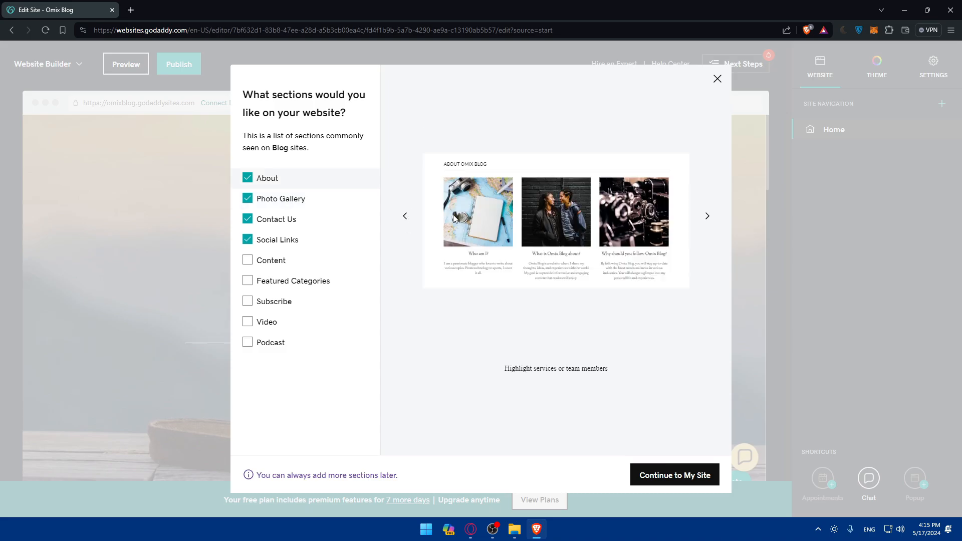
left_click(709, 223)
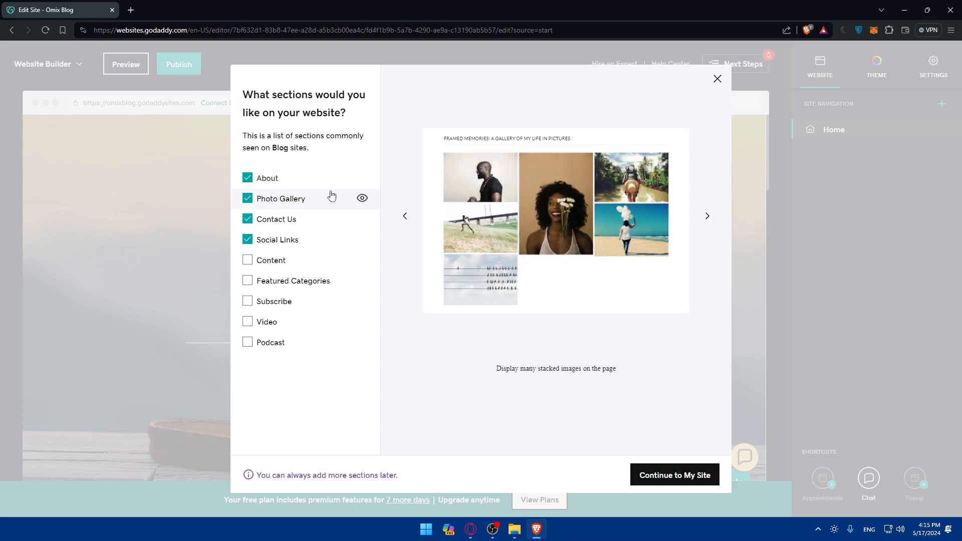
left_click(247, 199)
left_click(707, 216)
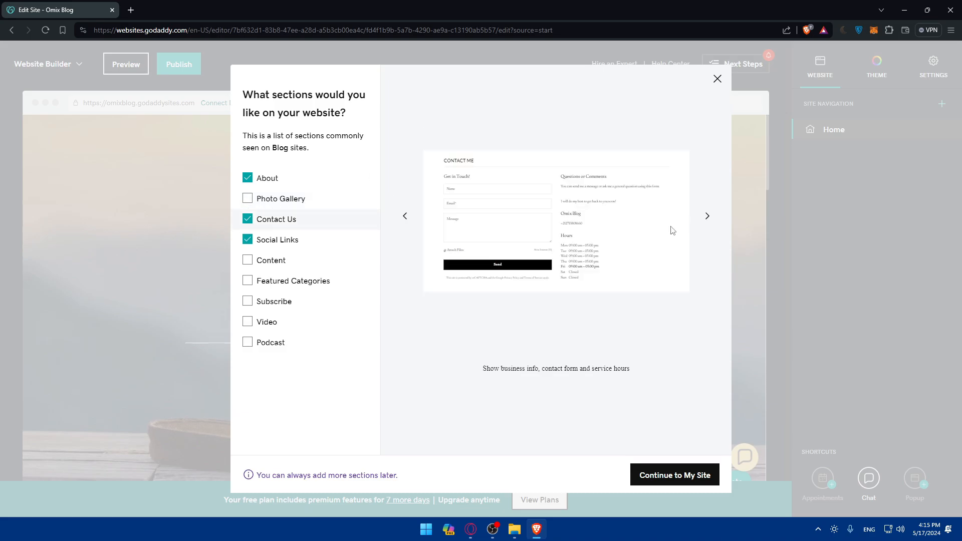
Step: Preview the Social Links, Content, Featured Categories and Subscribe sections, and include Subscribe in the website
left_click(711, 221)
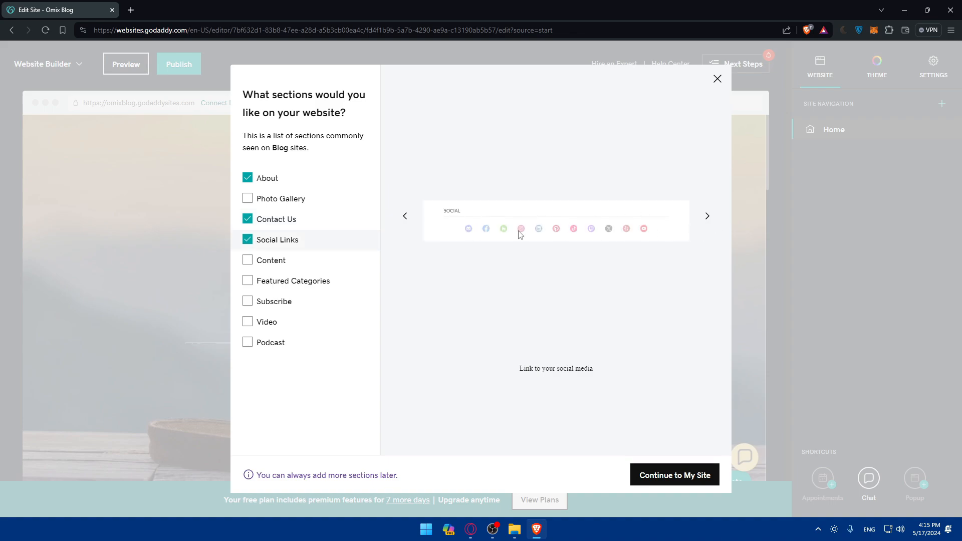
left_click(707, 216)
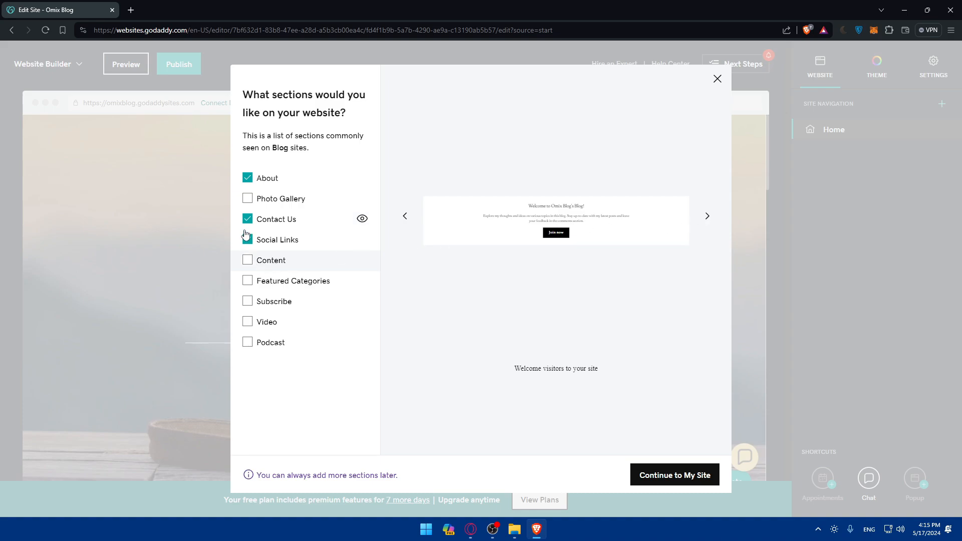
left_click(707, 216)
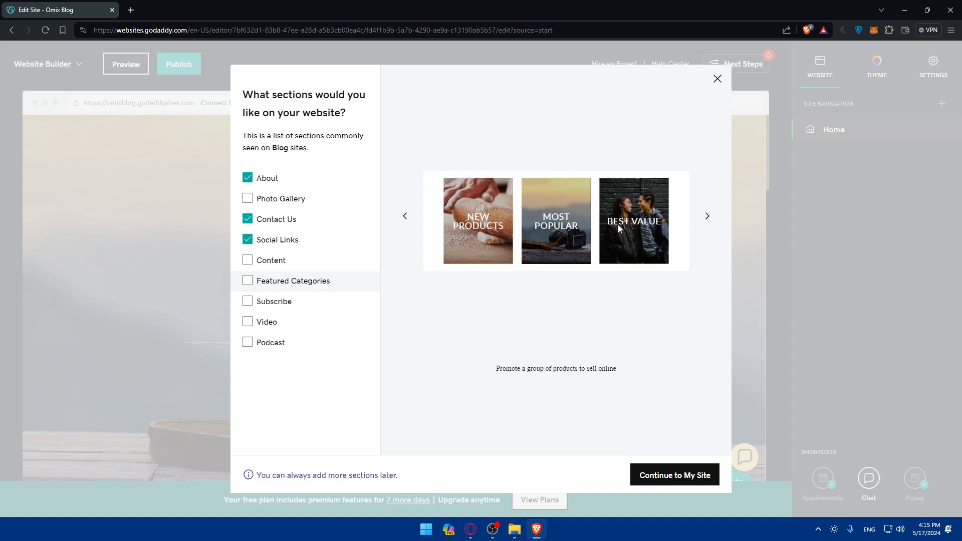
left_click(706, 216)
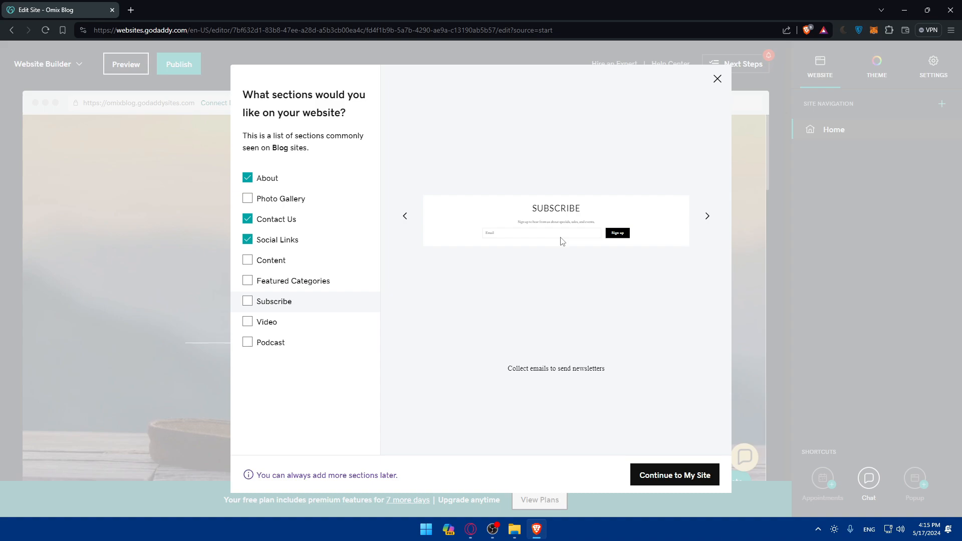
left_click(249, 302)
Step: Preview the Video and Podcast sections and continue to the site without adding them
left_click(709, 217)
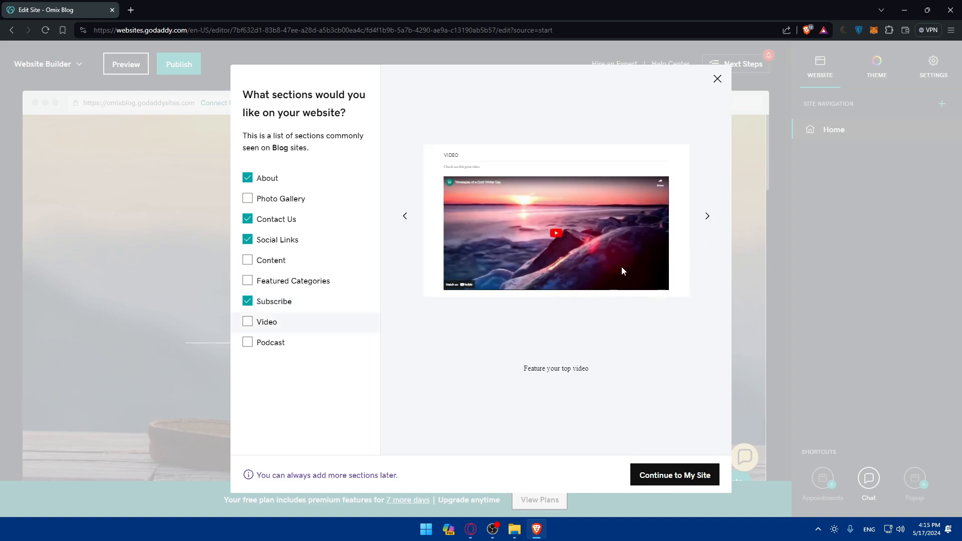
left_click(707, 216)
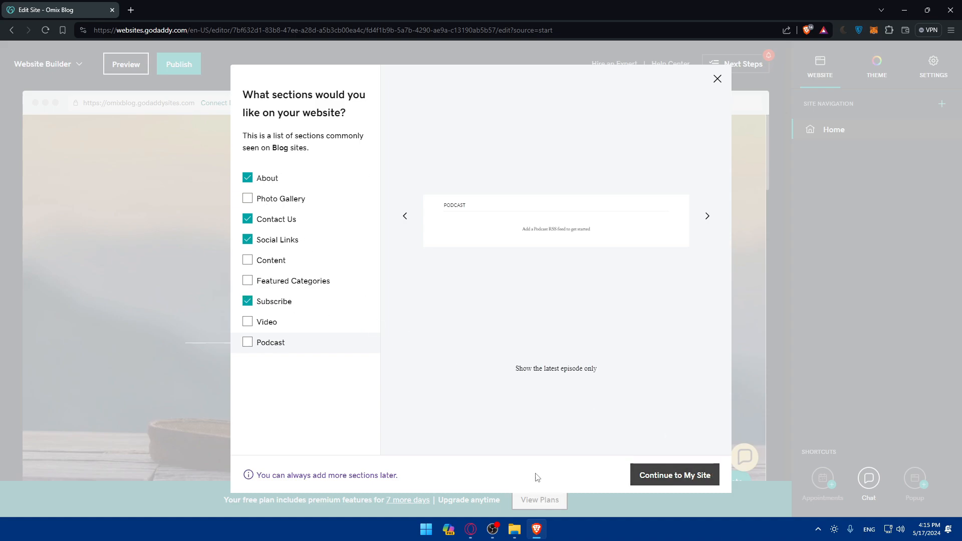
mouse_move(437, 474)
left_mouse_down()
mouse_move(302, 473)
mouse_move(453, 475)
left_mouse_up()
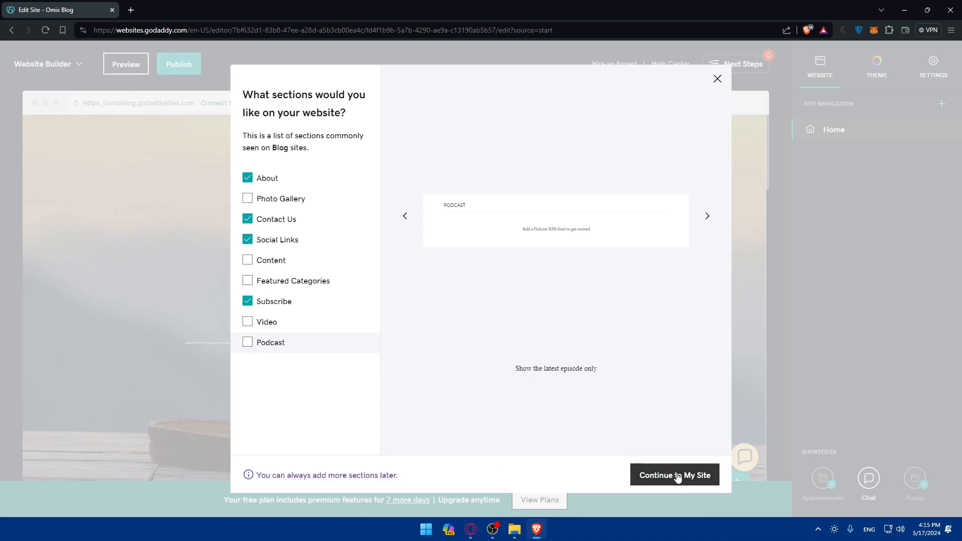
left_click(677, 476)
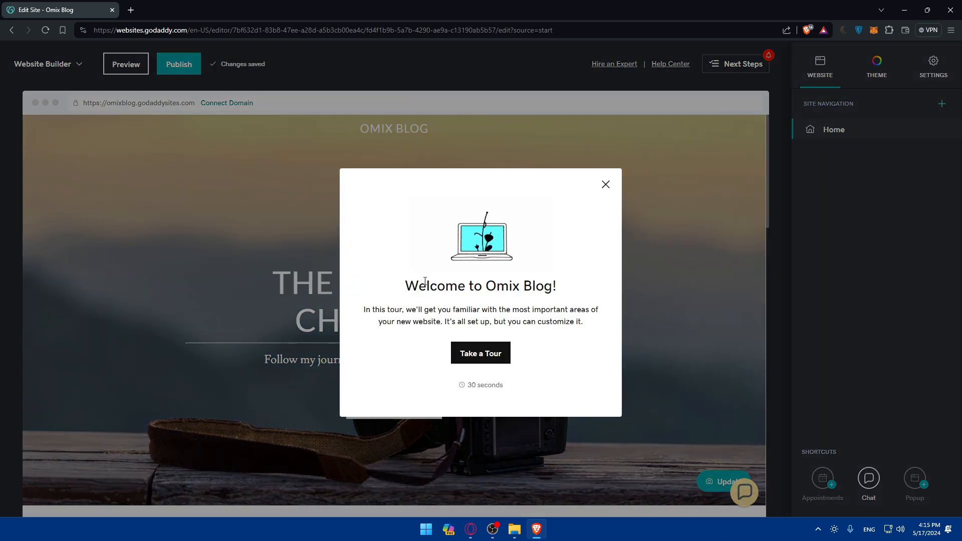
Step: Read the welcome message and start the guided tour of the website editor
left_click_drag(403, 285, 593, 290)
left_click(591, 290)
left_click_drag(363, 309, 584, 322)
left_click(446, 321)
left_click(583, 319)
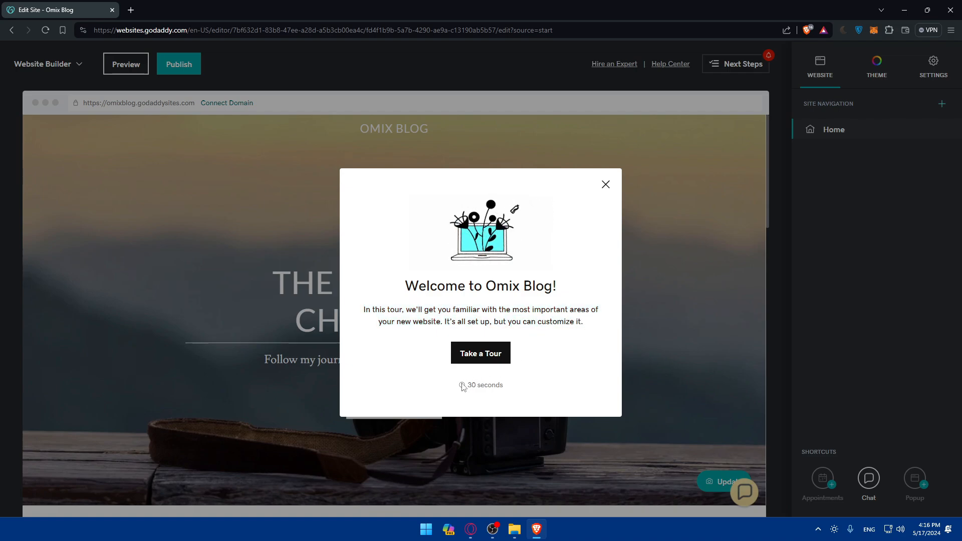
left_click(480, 352)
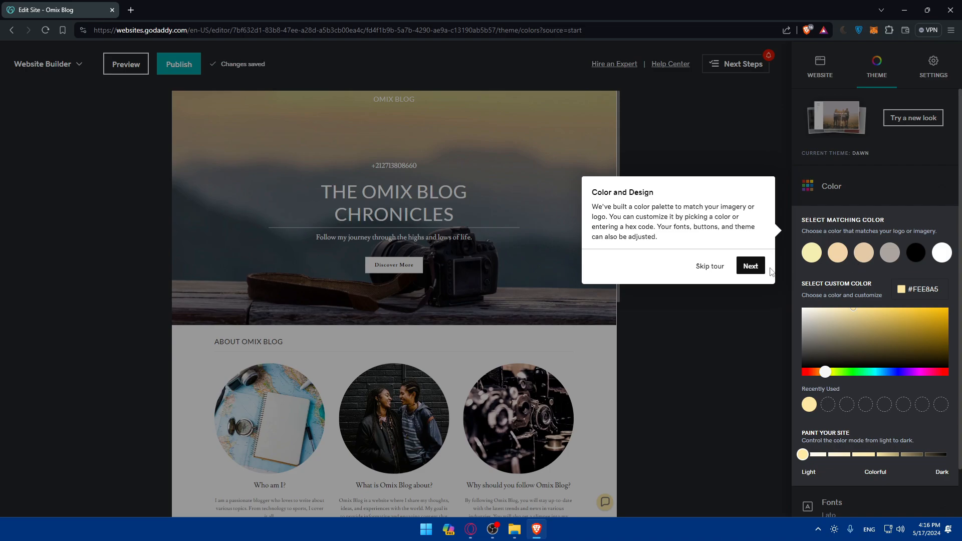
Step: Go through the tour's Color and Design, Sections, Pages and Publish Your Site tips and finish the tour
left_click(748, 267)
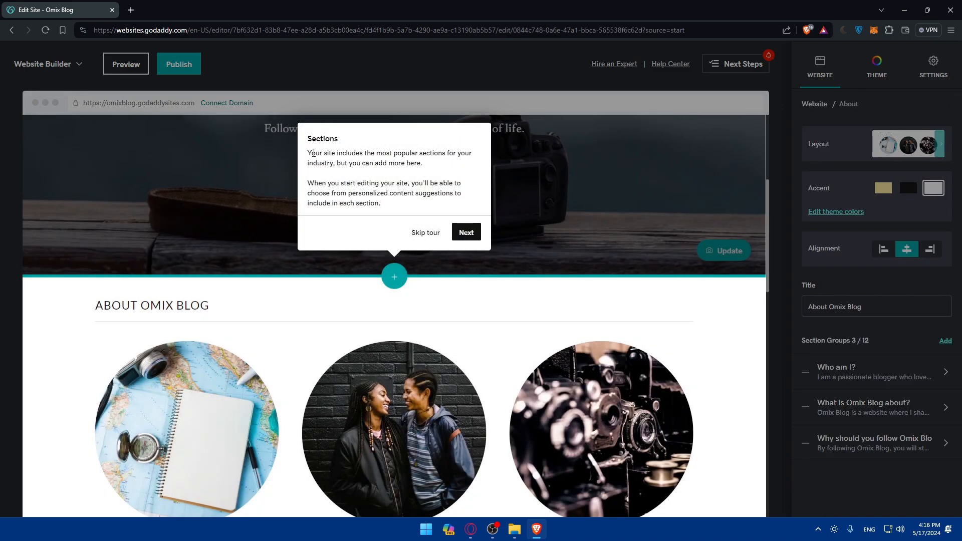
left_click_drag(307, 138, 386, 143)
left_click(463, 227)
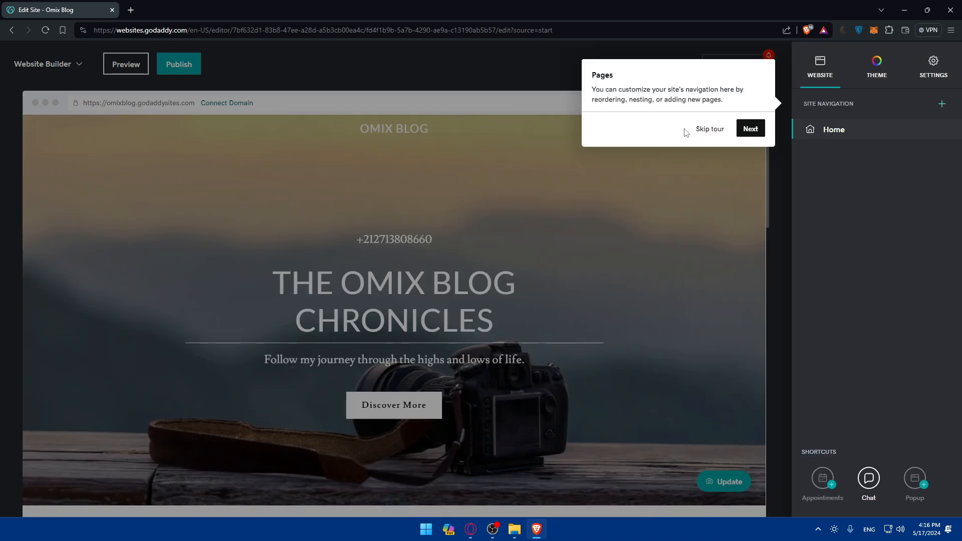
left_click(750, 129)
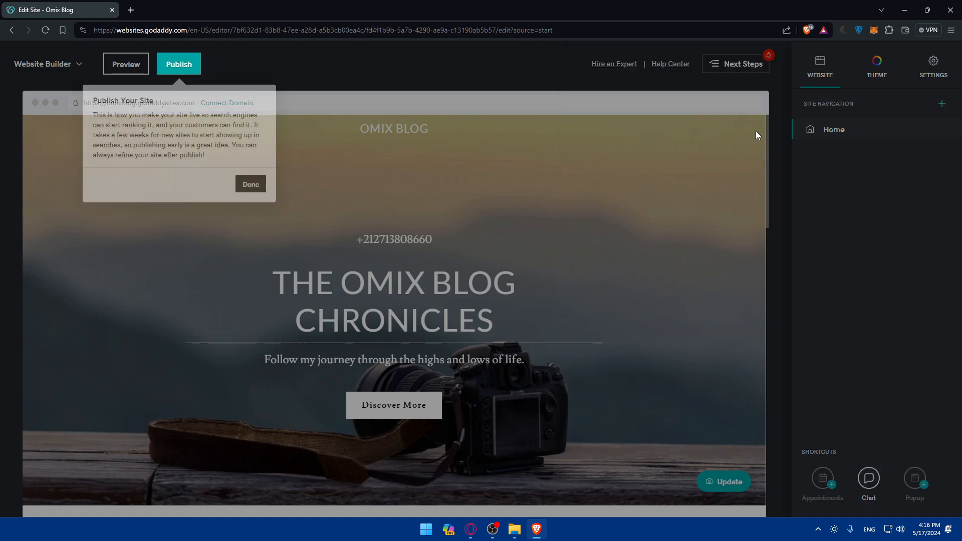
left_click_drag(165, 104, 100, 106)
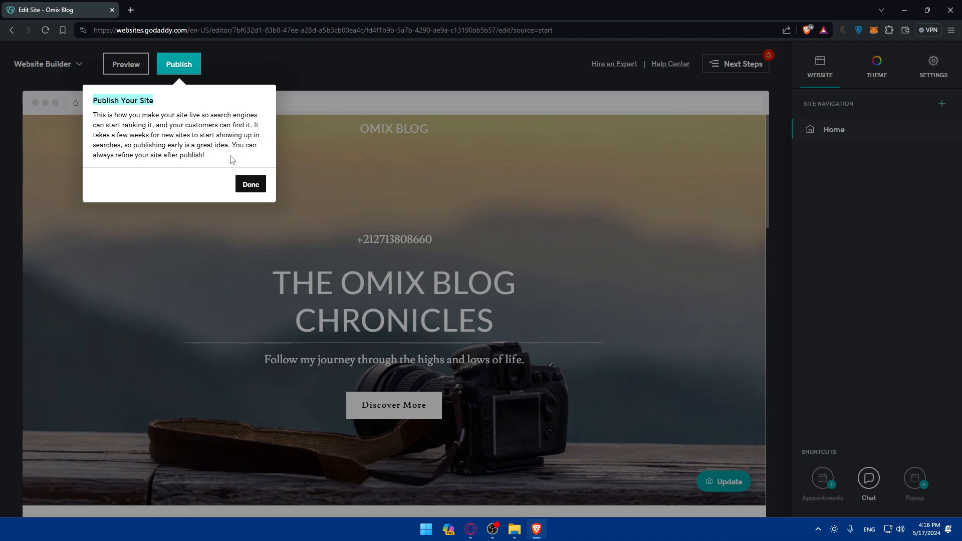
left_click(242, 186)
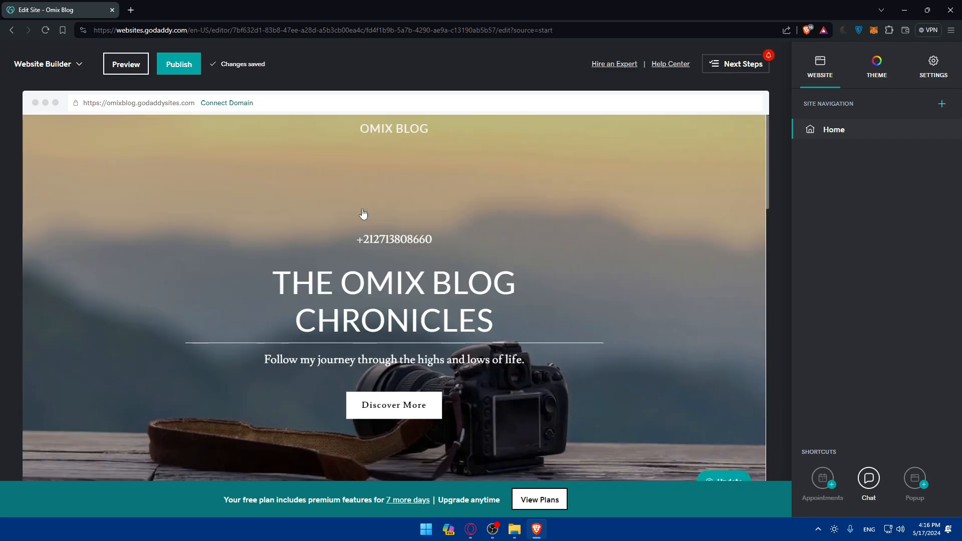
Step: Delete the "What is Omix Blog about?" group from the About section
scroll(364, 213, "down", 14)
scroll(368, 218, "up", 6)
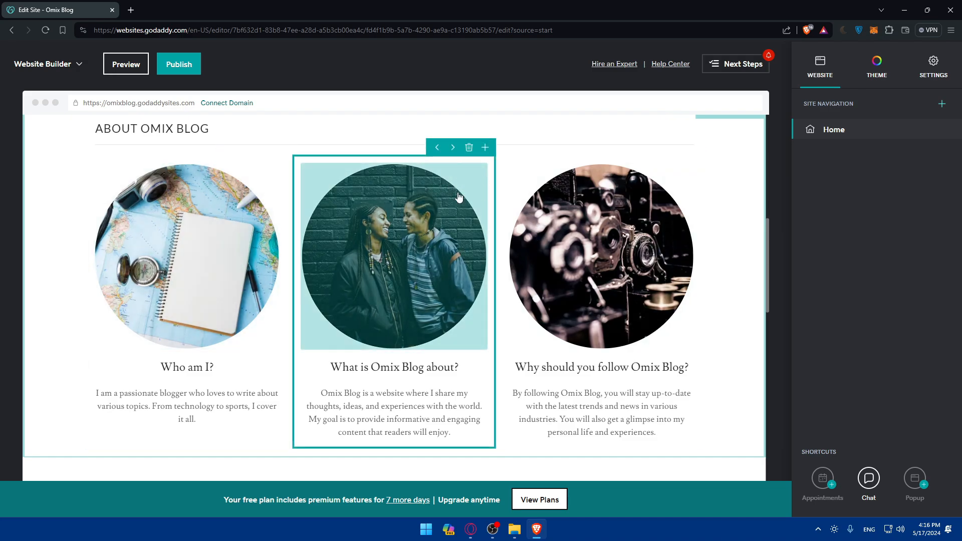
left_click(470, 150)
left_click(376, 156)
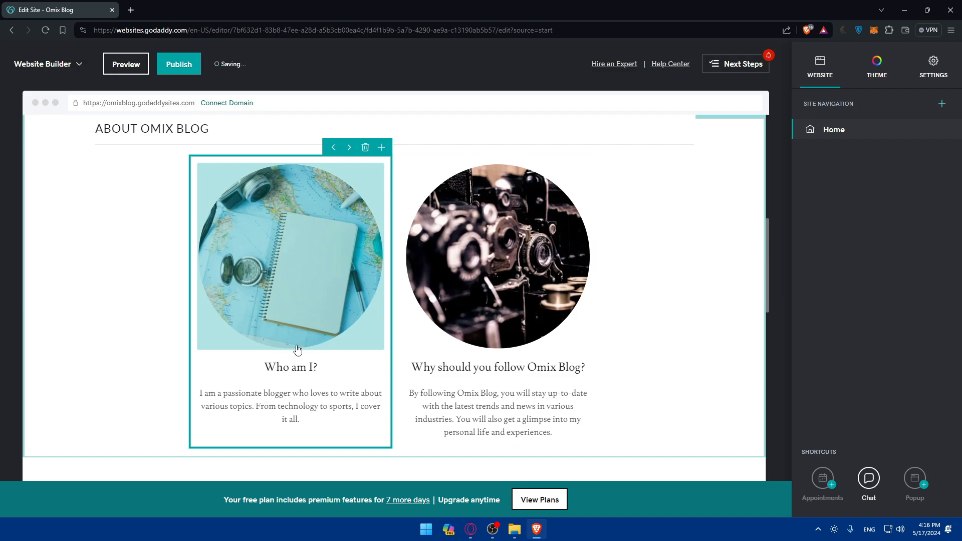
Step: Open the description of the "Why should you follow Omix Blog?" group in the About section
scroll(476, 371, "down", 2)
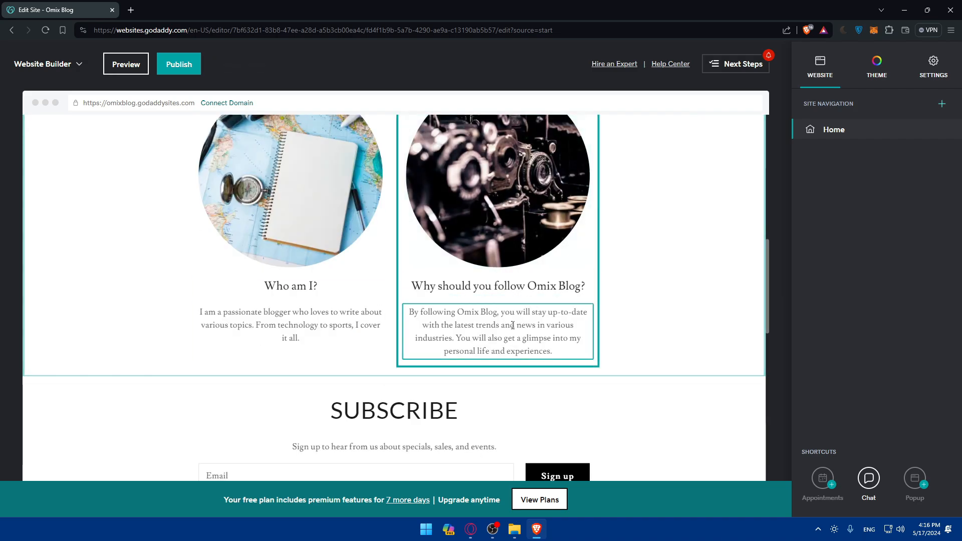
left_click(482, 326)
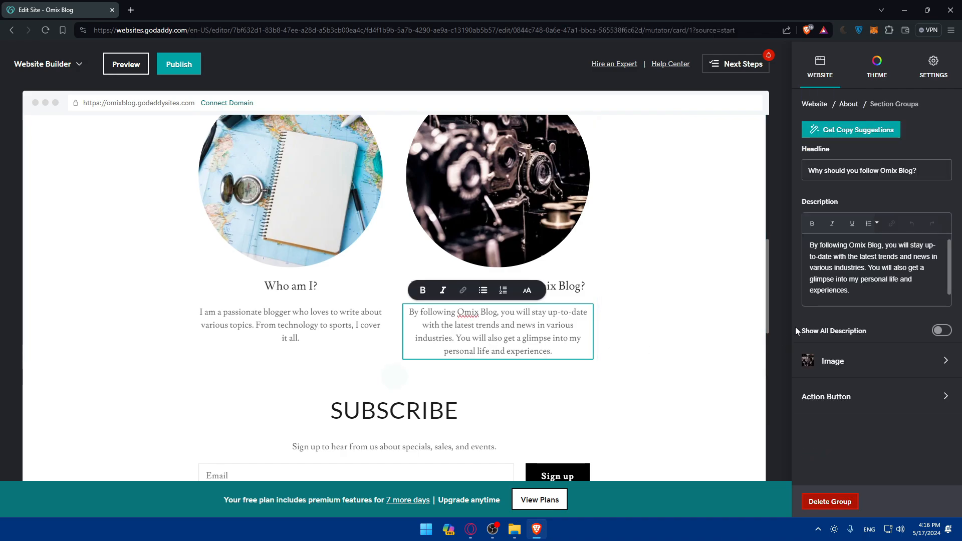
left_click_drag(852, 293, 651, 325)
Step: Examine the Subscribe section's settings, including its headline, description, thank-you message and button label
scroll(496, 329, "down", 3)
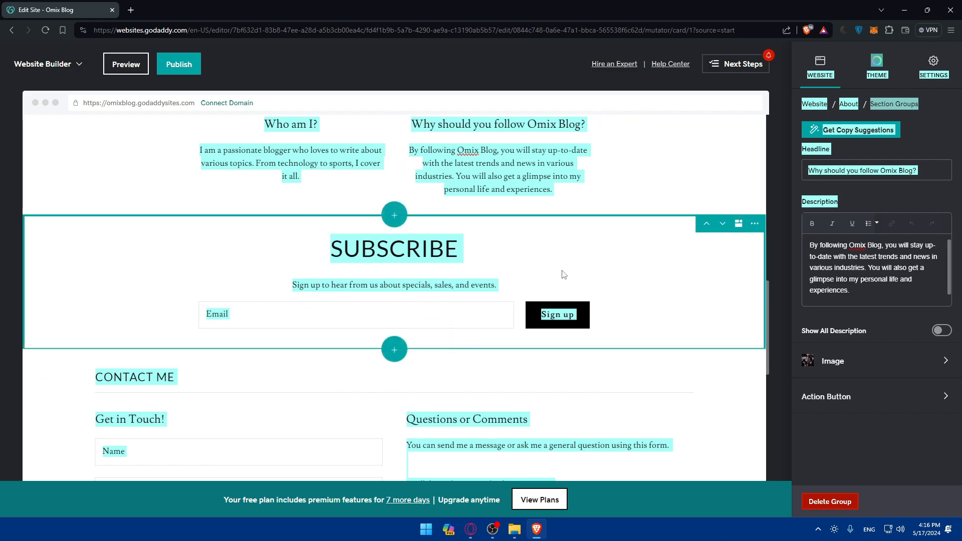
left_click(677, 247)
scroll(683, 301, "down", 1)
scroll(683, 309, "down", 1)
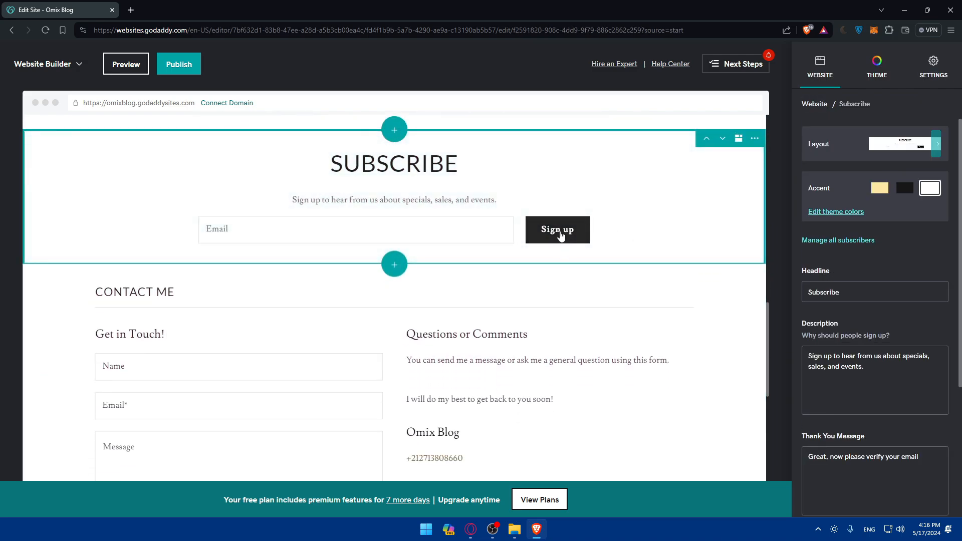
scroll(838, 264, "down", 5)
scroll(838, 265, "up", 3)
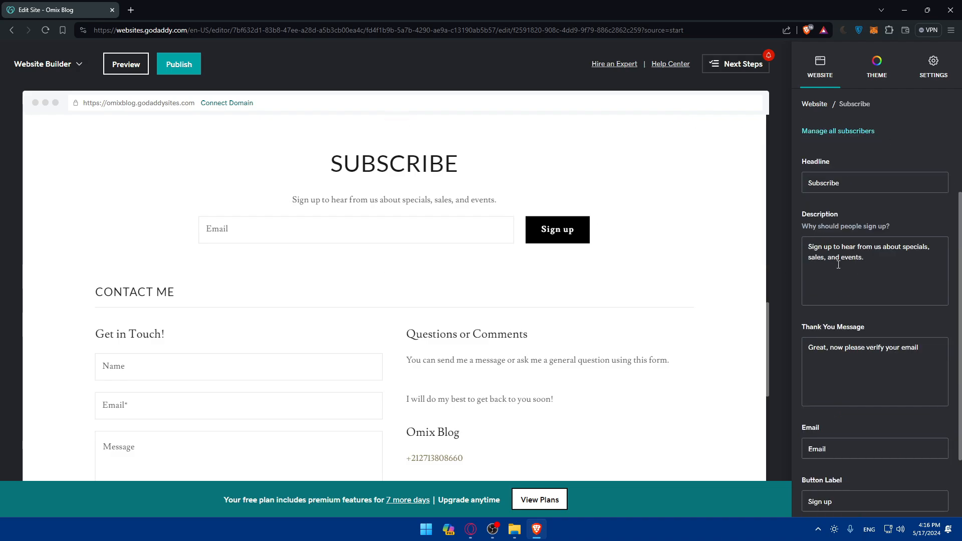
scroll(838, 265, "up", 2)
scroll(425, 294, "down", 4)
scroll(422, 296, "up", 4)
scroll(332, 290, "down", 3)
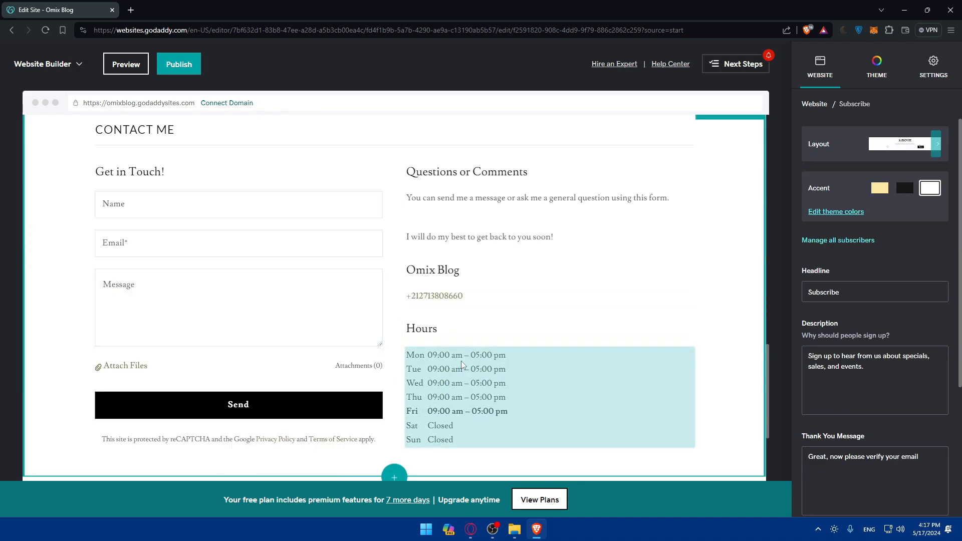
Step: Turn off the display of open and close hours in the Contact Us section
left_click(484, 327)
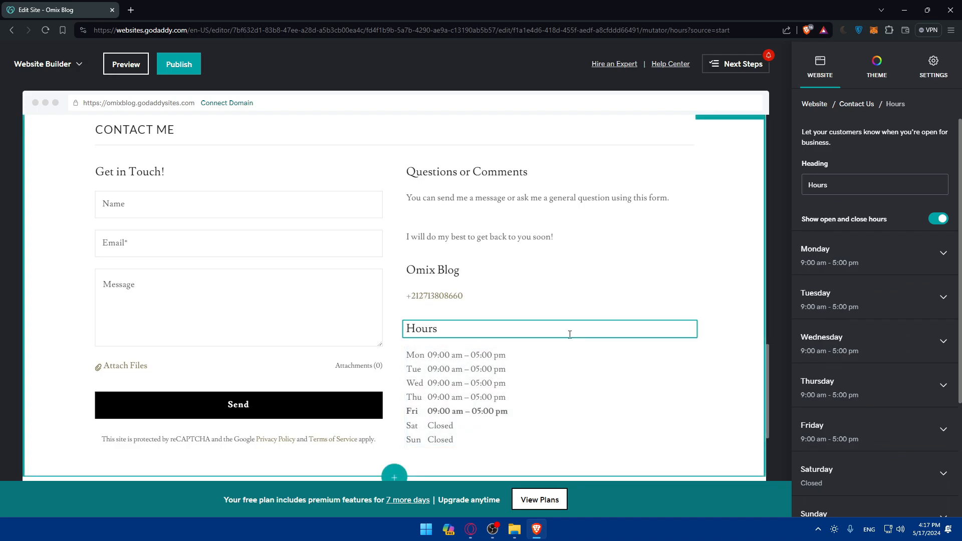
right_click(551, 376)
left_click(536, 381)
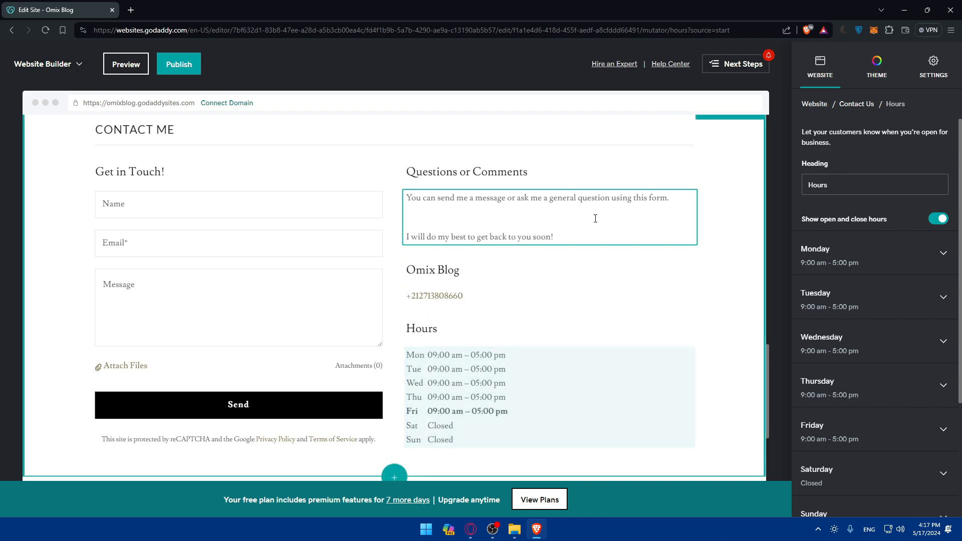
scroll(837, 226, "down", 3)
scroll(847, 220, "up", 3)
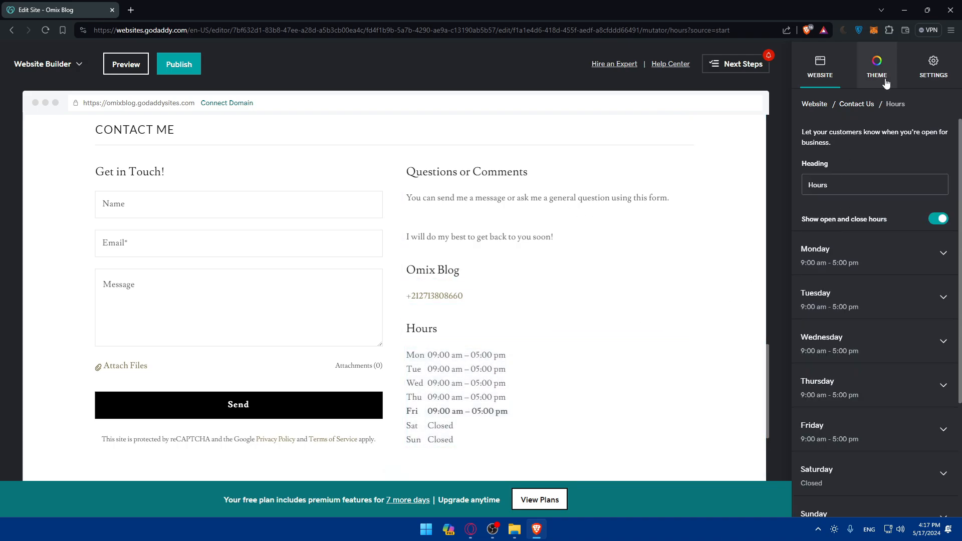
left_click(935, 221)
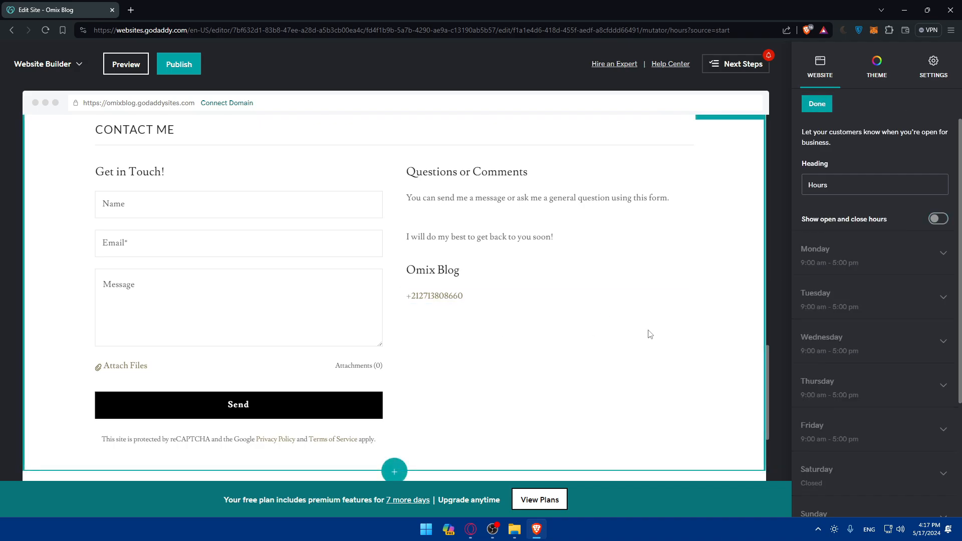
scroll(896, 283, "down", 3)
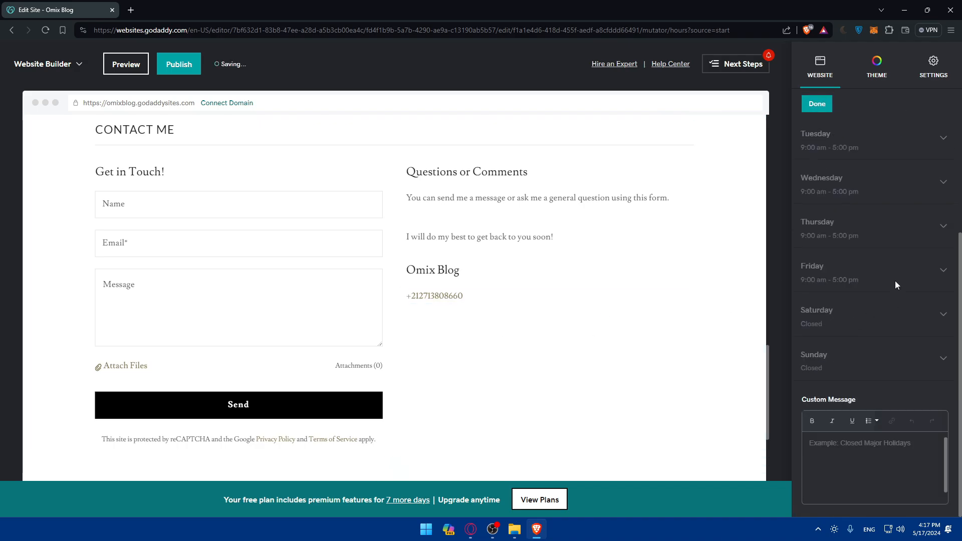
Step: Open the Contact Us section's settings and review its description, business name, address and phone fields
left_click(555, 270)
left_click(520, 302)
scroll(535, 295, "up", 5)
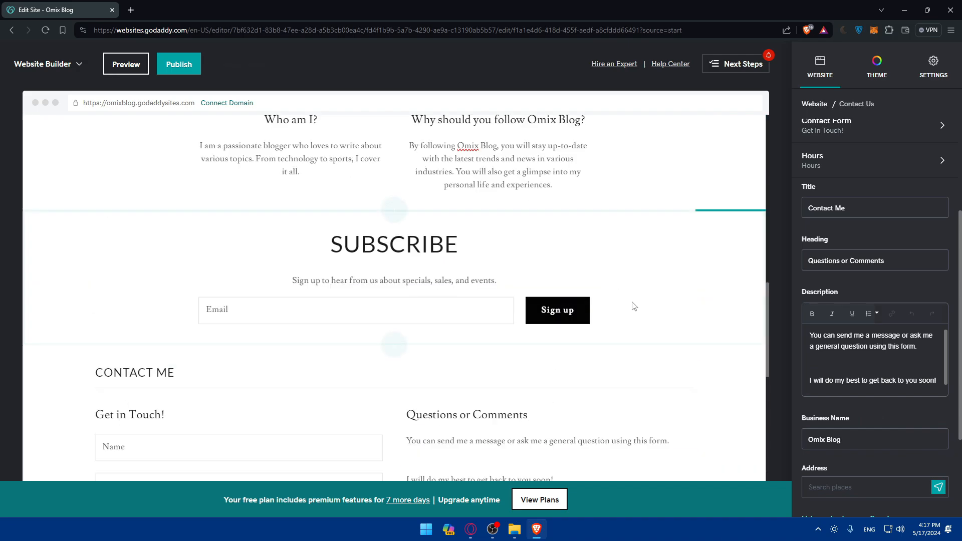
scroll(902, 172, "up", 3)
scroll(901, 290, "down", 3)
scroll(900, 294, "down", 3)
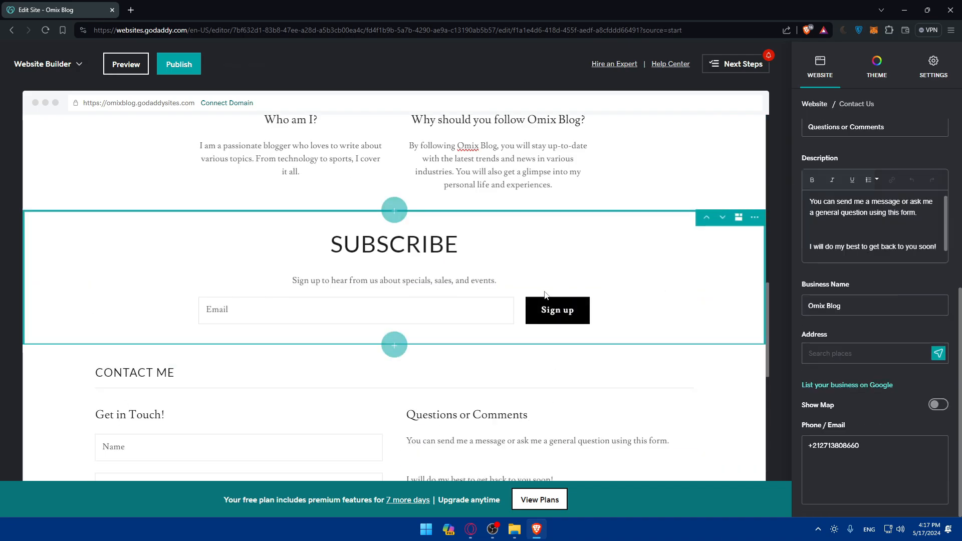
scroll(543, 296, "down", 10)
Step: Open the Social Links section's settings and look through the available social media link fields
left_click(368, 372)
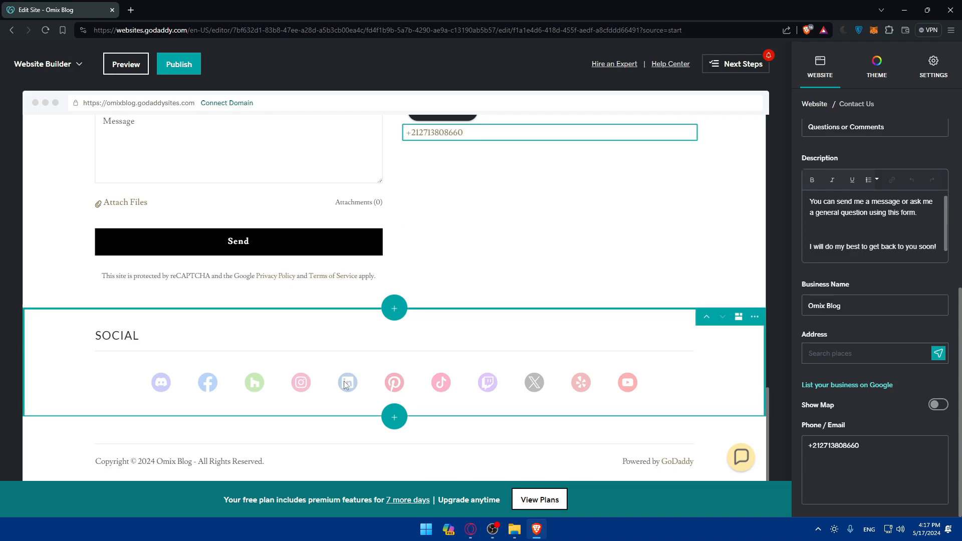
scroll(858, 298, "down", 4)
scroll(859, 298, "up", 2)
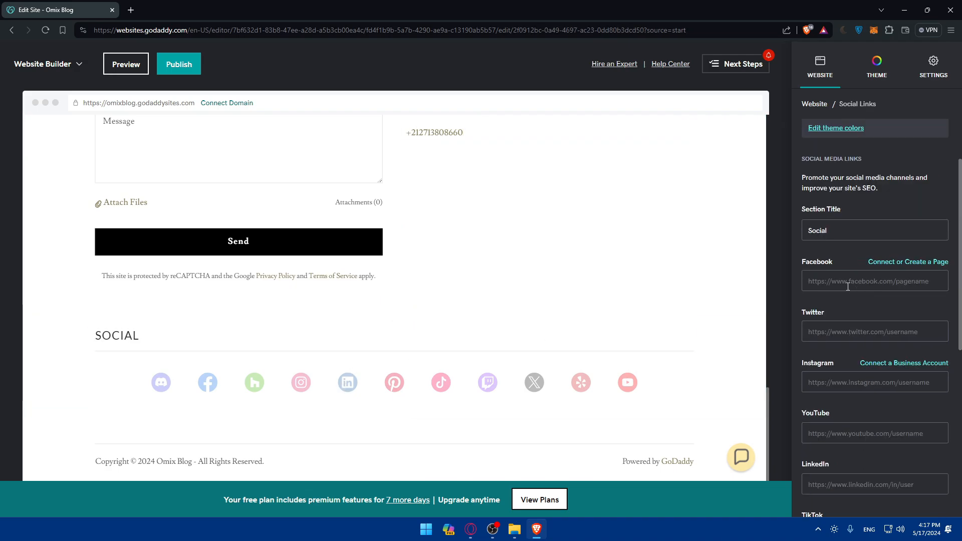
scroll(865, 273, "down", 5)
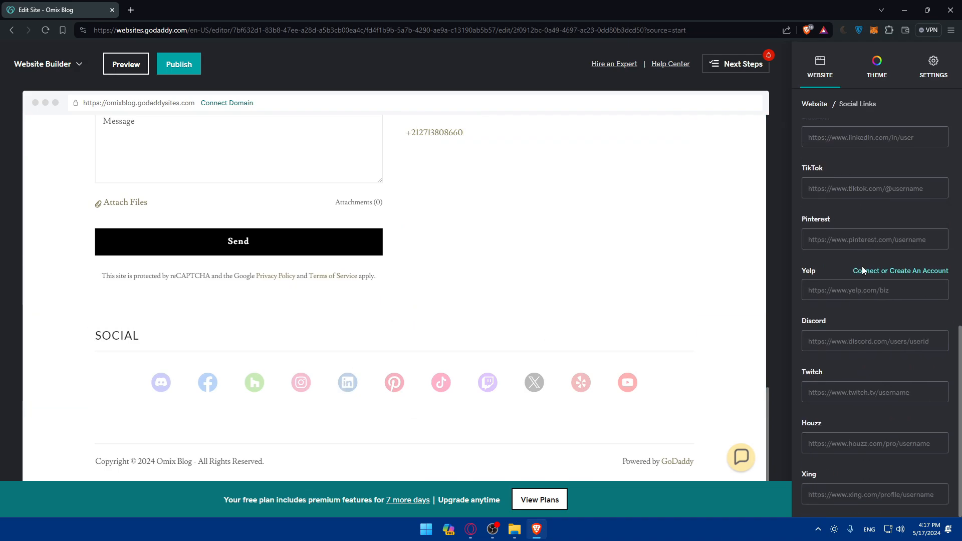
scroll(861, 266, "up", 10)
scroll(868, 288, "down", 2)
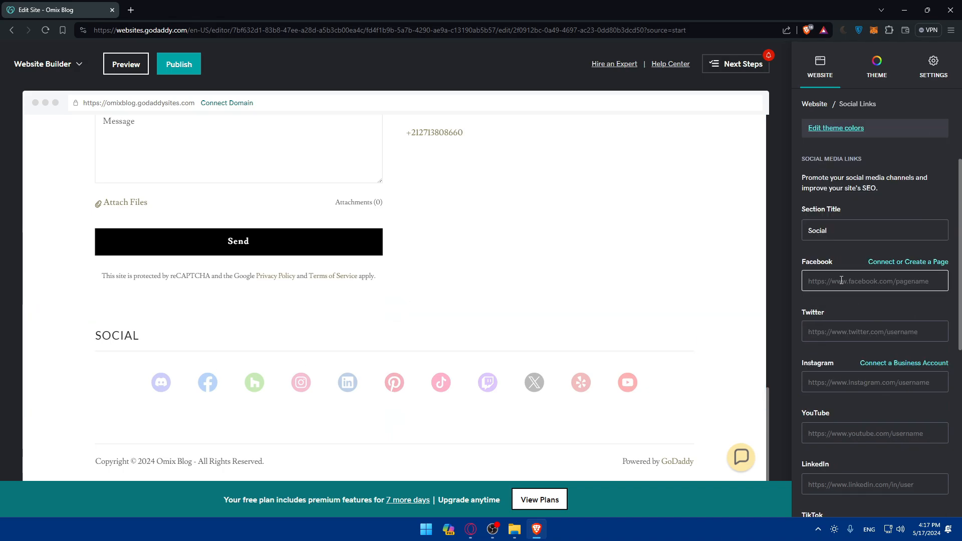
Step: Set the Facebook link to facebook.com/test and the Twitter link to twitter.com/omixtestser
type("htt")
key("BackSpace")
key("BackSpace")
key("BackSpace")
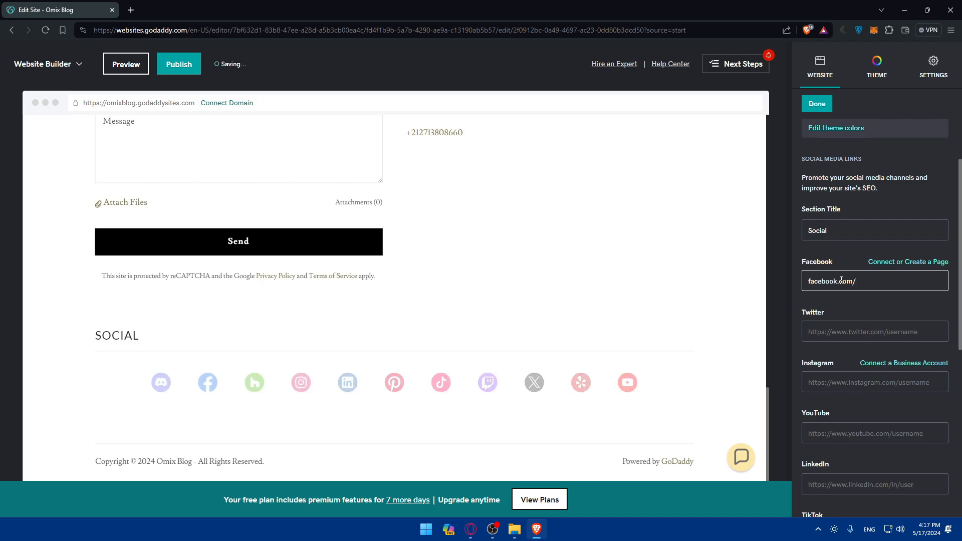
type("test")
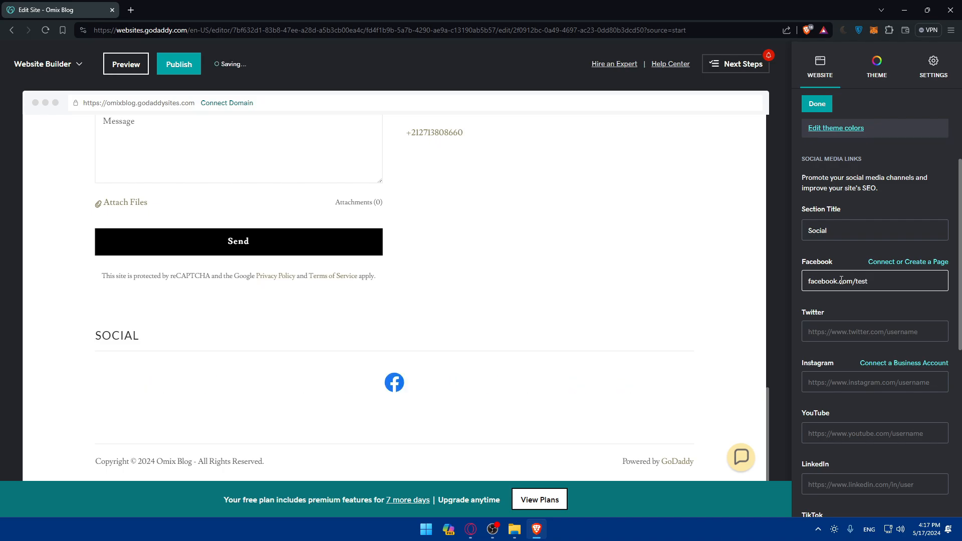
left_click(862, 330)
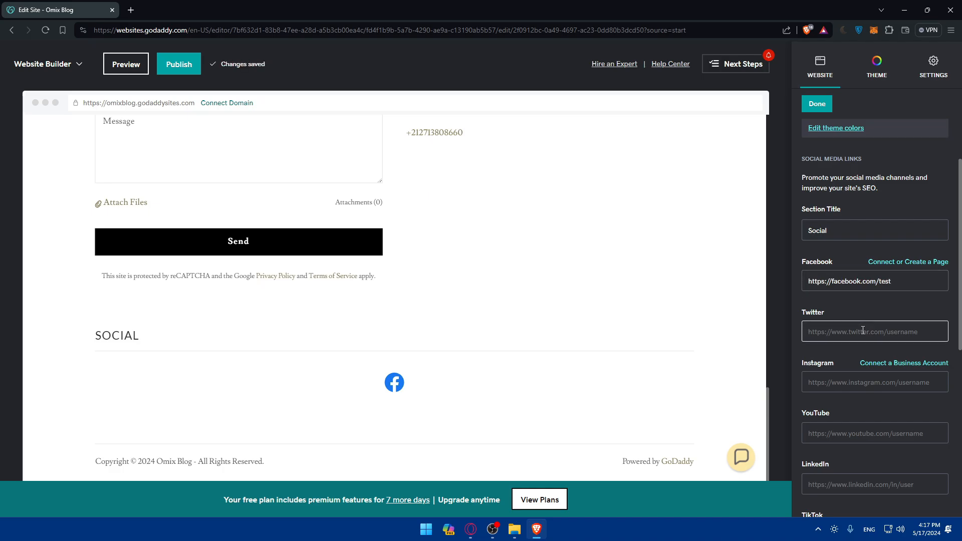
type("twitter.com/omixtestser")
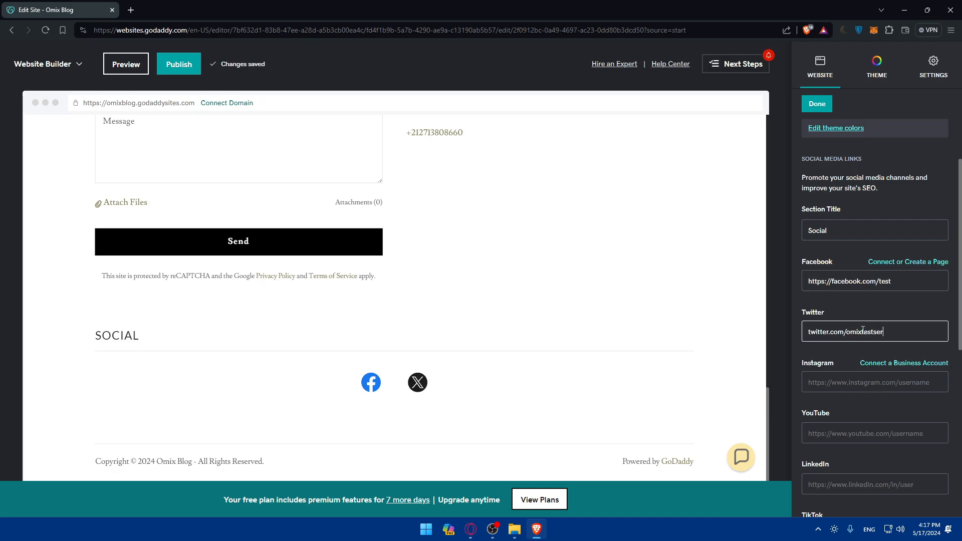
left_click(878, 385)
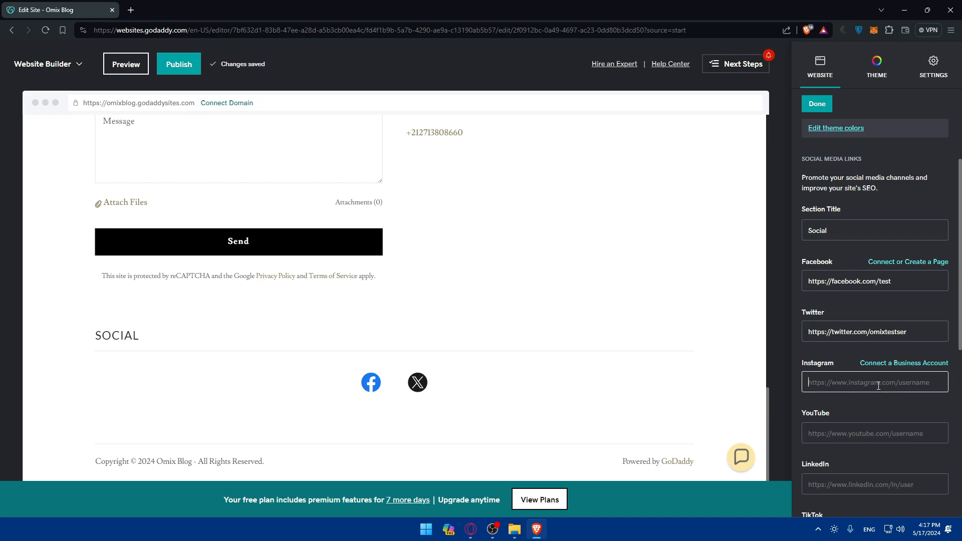
type("instagram.com/omix")
left_click(856, 440)
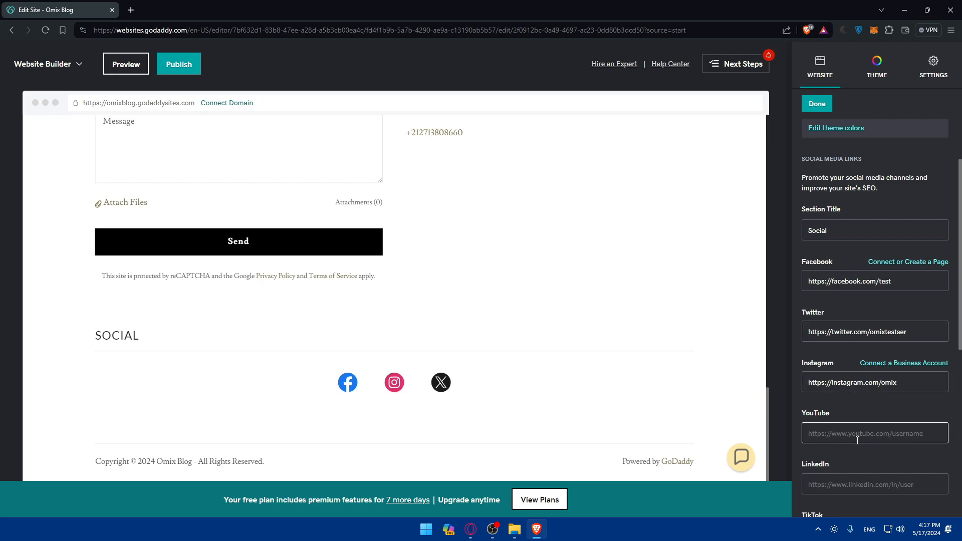
type("https://www.youtube.com/omix")
scroll(857, 440, "down", 2)
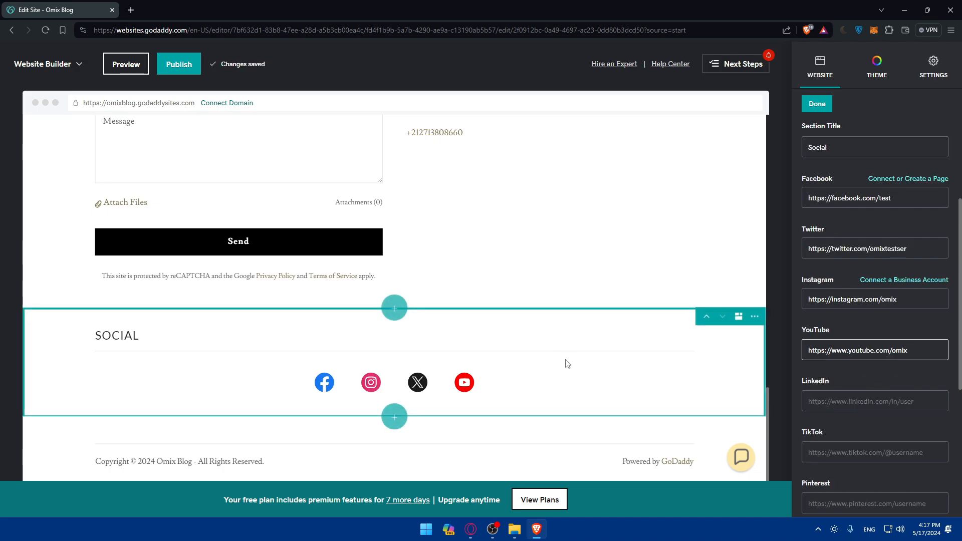
scroll(818, 257, "down", 2)
left_click(863, 322)
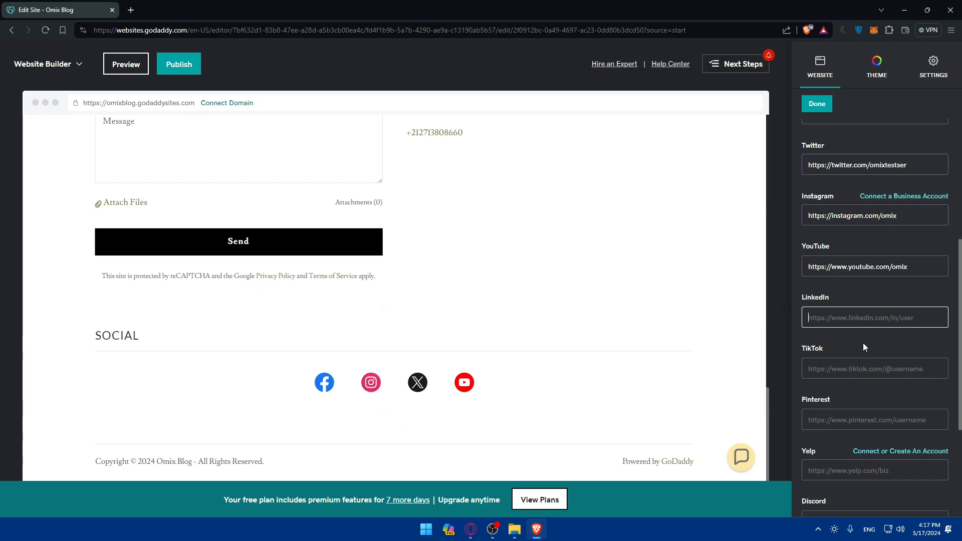
type("linkedin.com/omix")
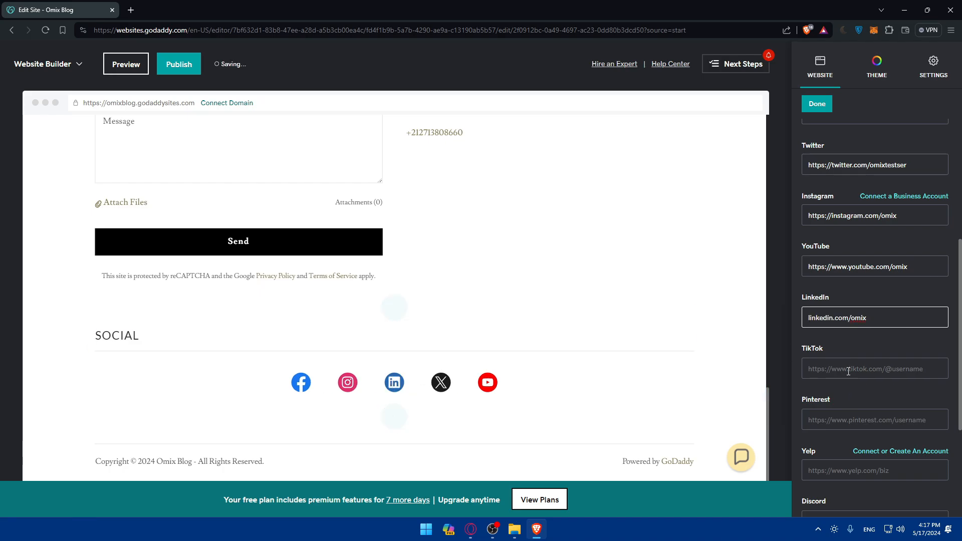
left_click(848, 370)
type("https://www.tiktok.com/@omix")
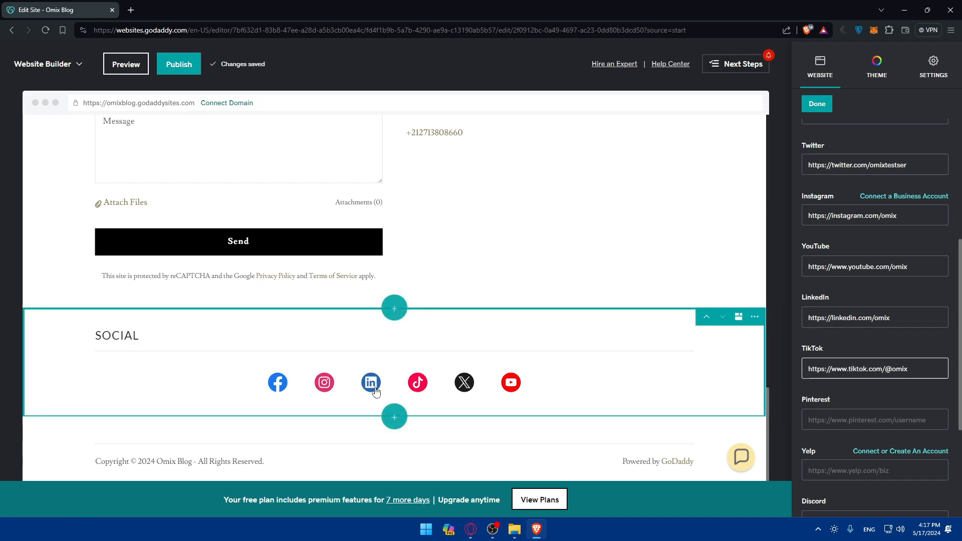
key("ctrl+a")
key("ctrl+c")
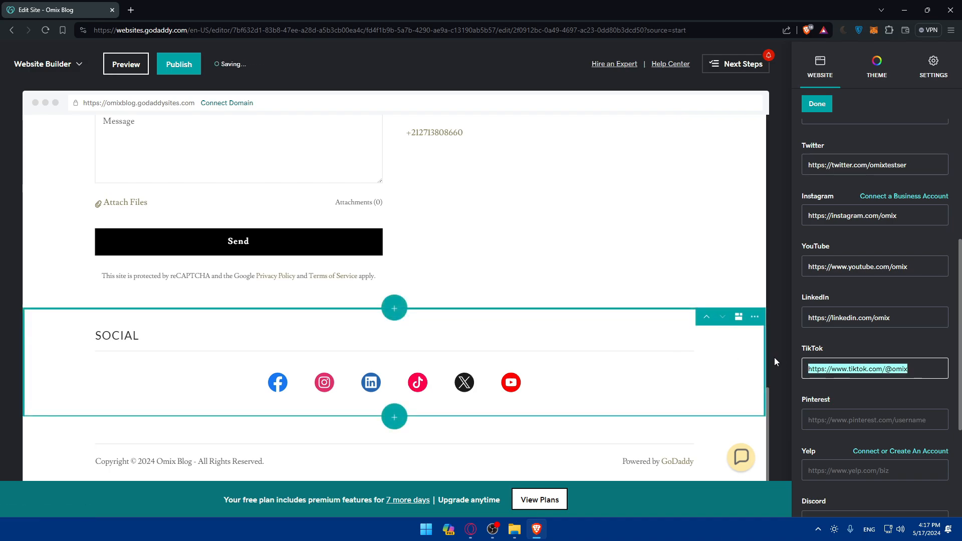
key("BackSpace")
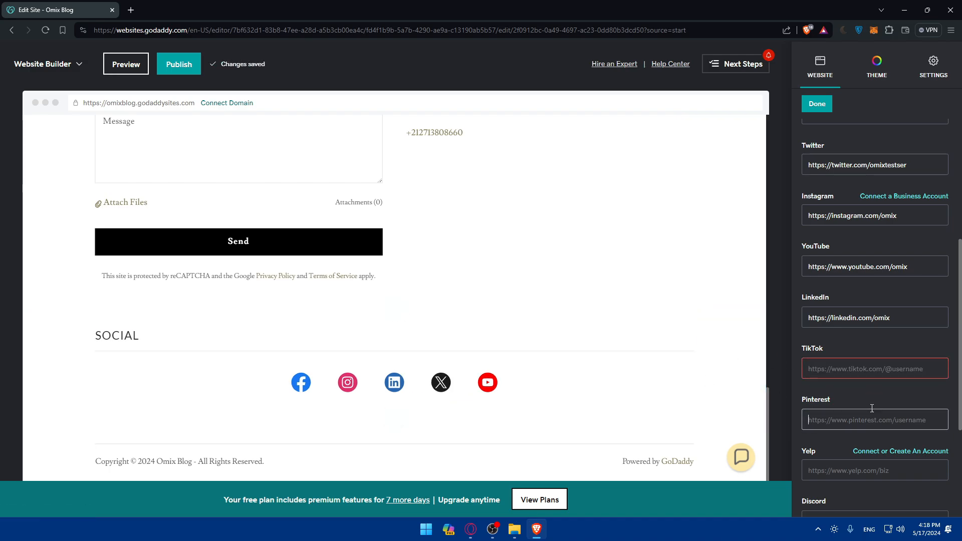
key("ctrl+v")
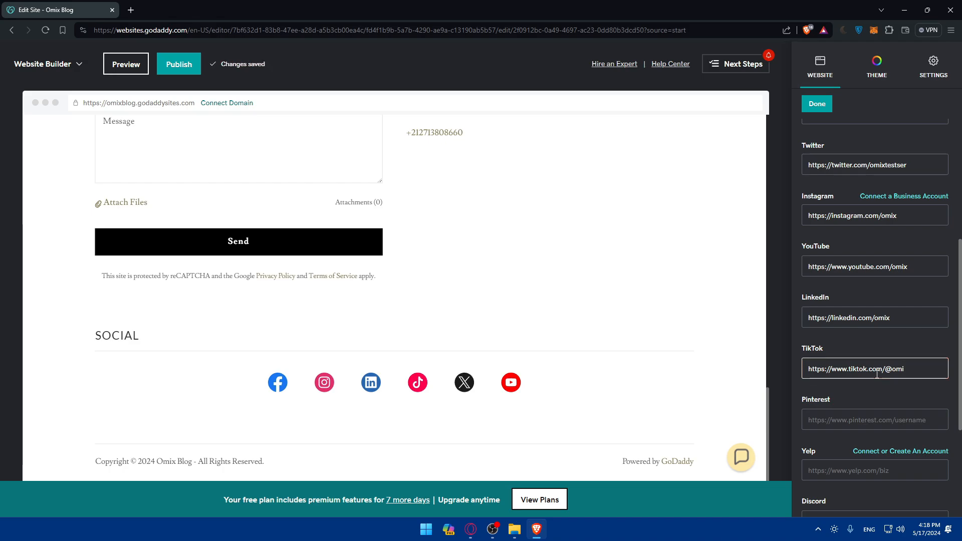
Step: Look over the remaining social link fields and finish editing the Social Links section
left_click(877, 414)
scroll(860, 350, "down", 2)
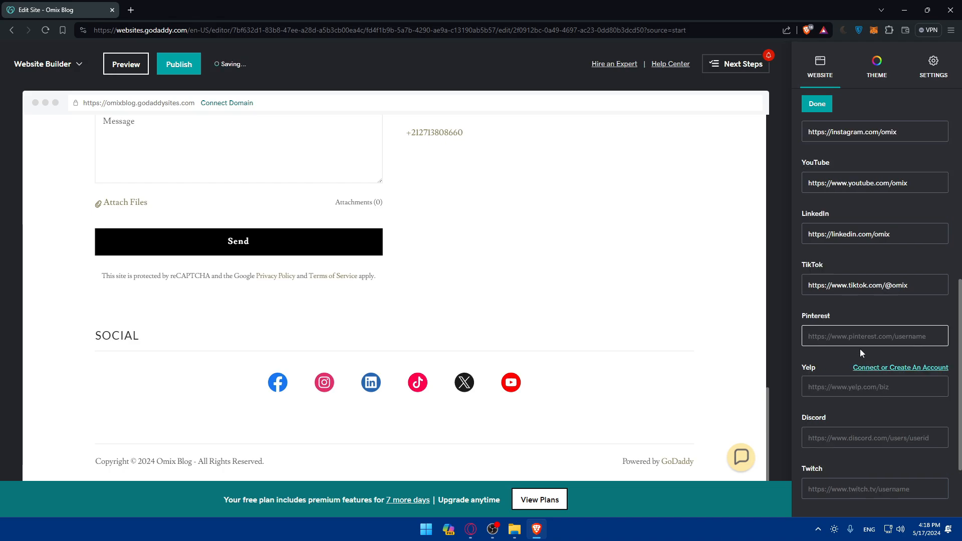
scroll(899, 302, "down", 2)
scroll(900, 303, "up", 9)
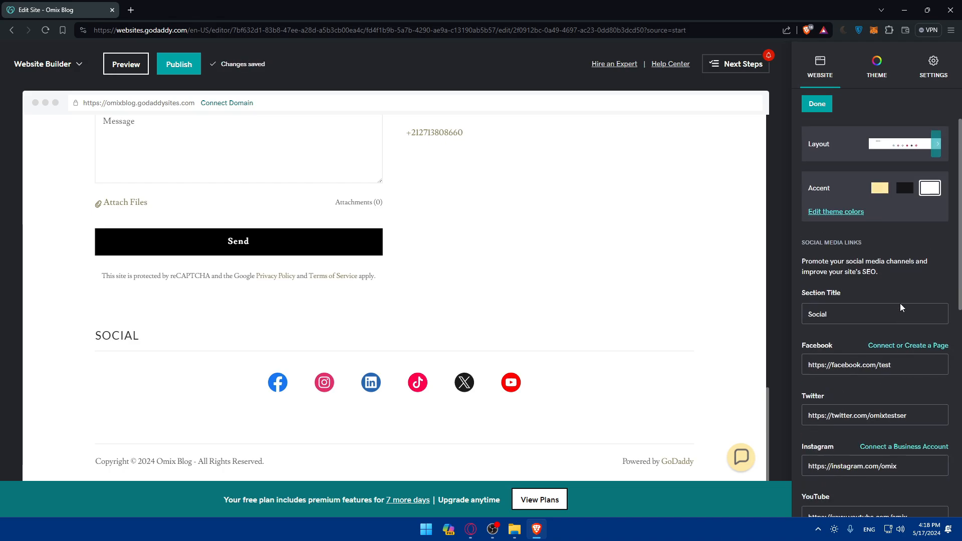
scroll(897, 303, "down", 7)
scroll(608, 340, "up", 15)
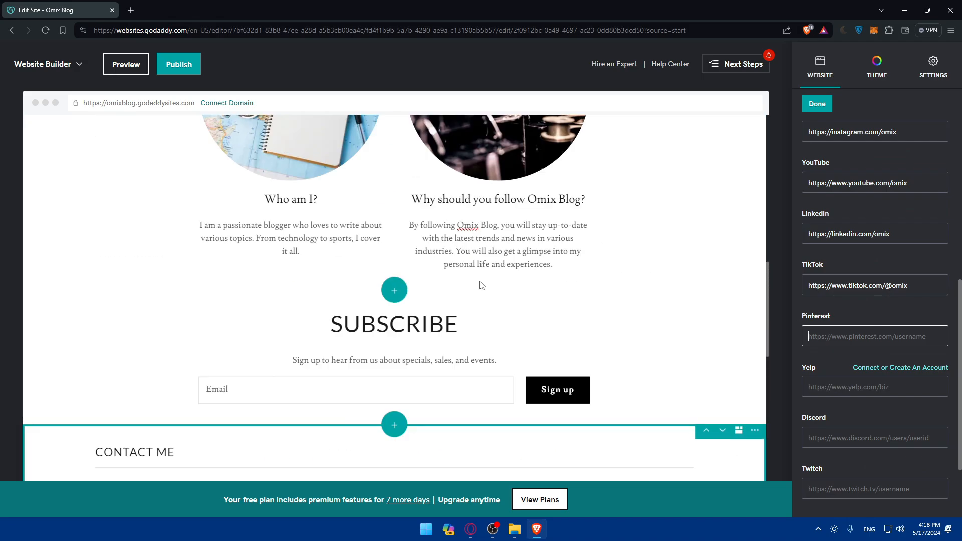
left_click(820, 101)
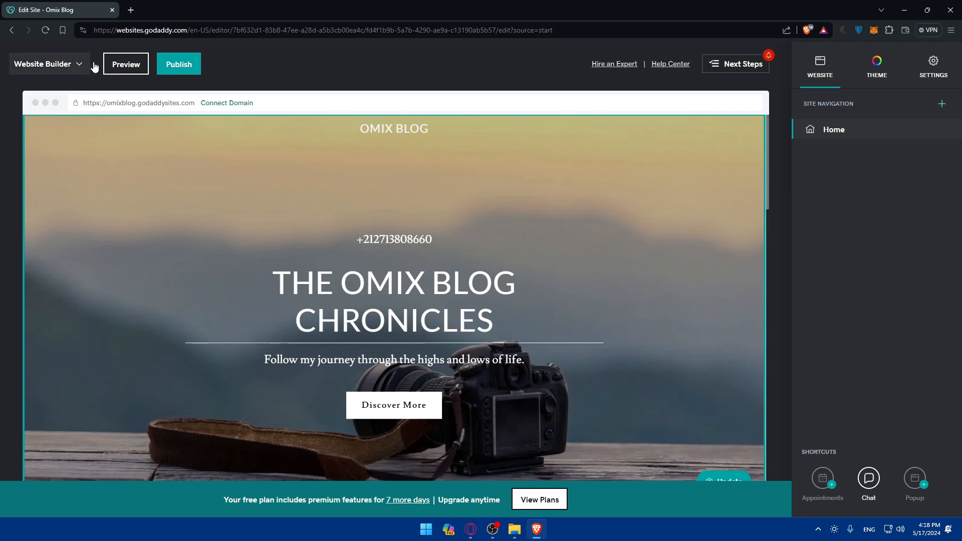
Step: Preview the site in desktop view and look through its header, About, Subscribe and Contact Me sections
left_click(123, 65)
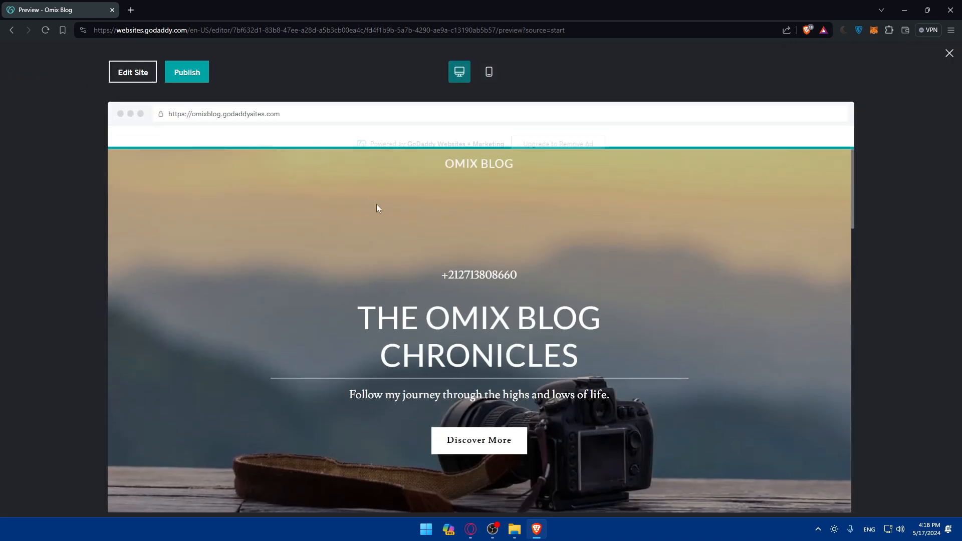
scroll(395, 198, "down", 12)
scroll(397, 207, "up", 3)
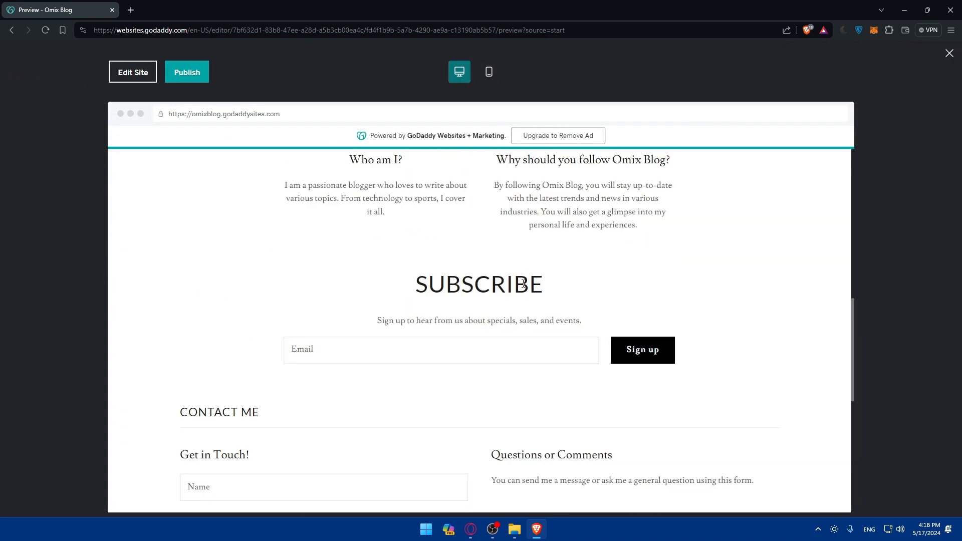
left_click(452, 346)
scroll(474, 338, "up", 10)
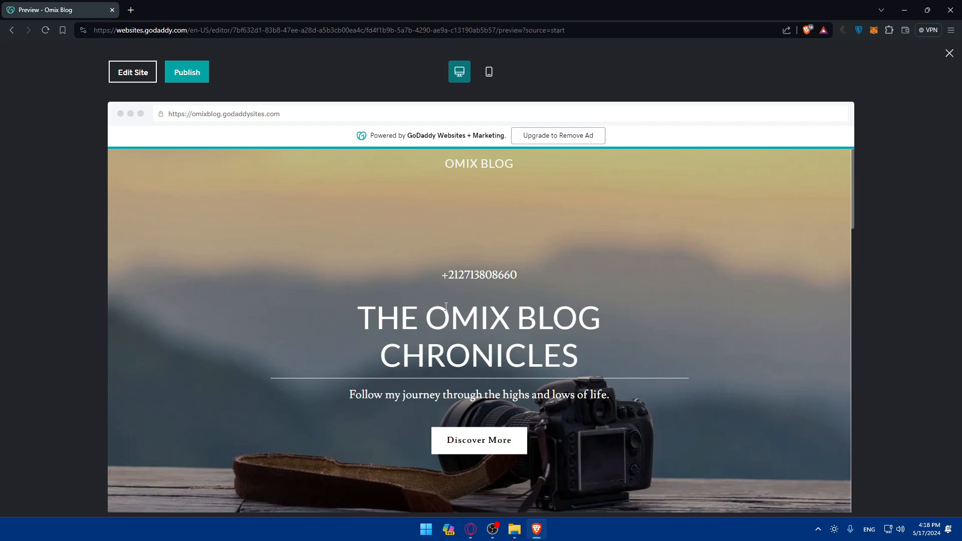
scroll(443, 307, "down", 2)
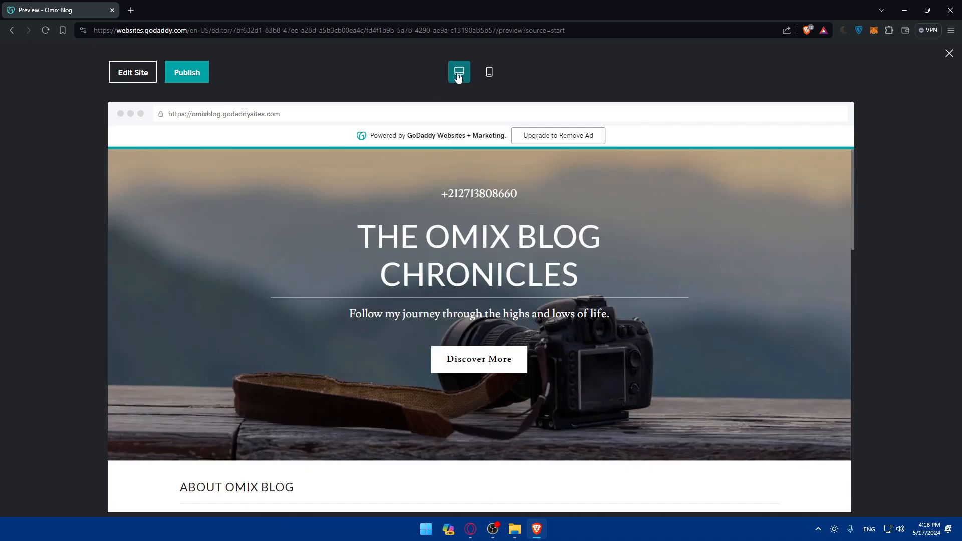
Step: Switch the preview to mobile view and review the page through to the Social section
left_click(485, 74)
scroll(507, 203, "down", 15)
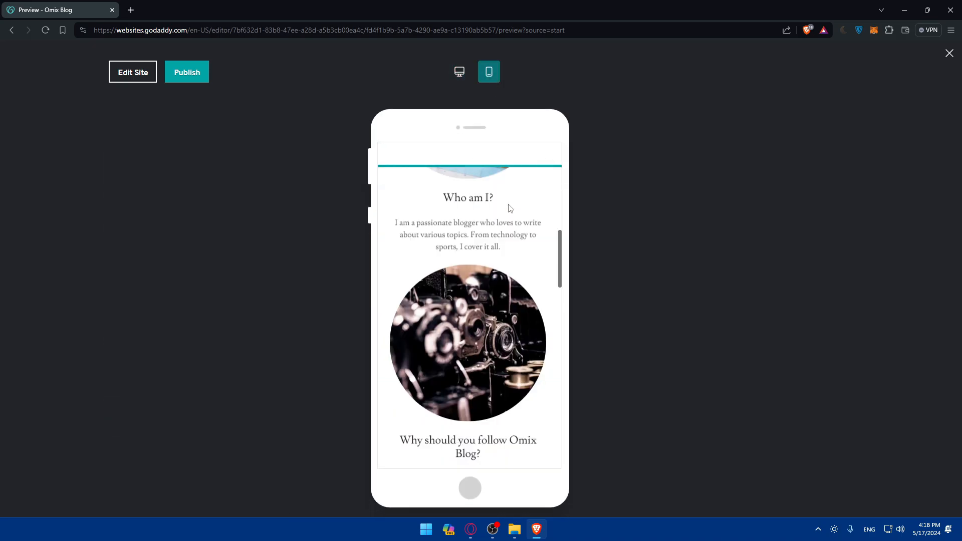
scroll(505, 204, "down", 3)
scroll(504, 204, "up", 2)
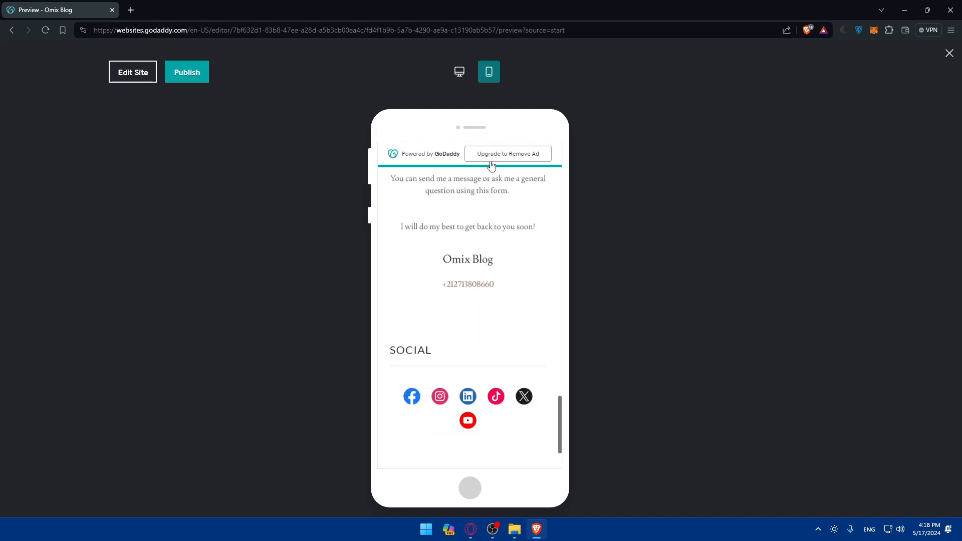
Step: Return the preview to desktop view and test the Instagram link in the Social section, closing the page it opens
left_click(461, 70)
scroll(473, 236, "down", 10)
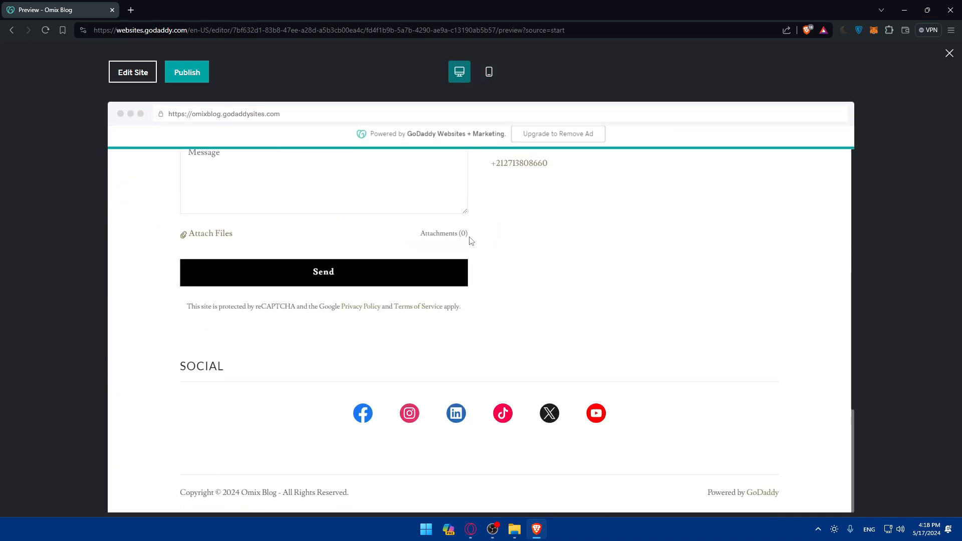
left_click(409, 414)
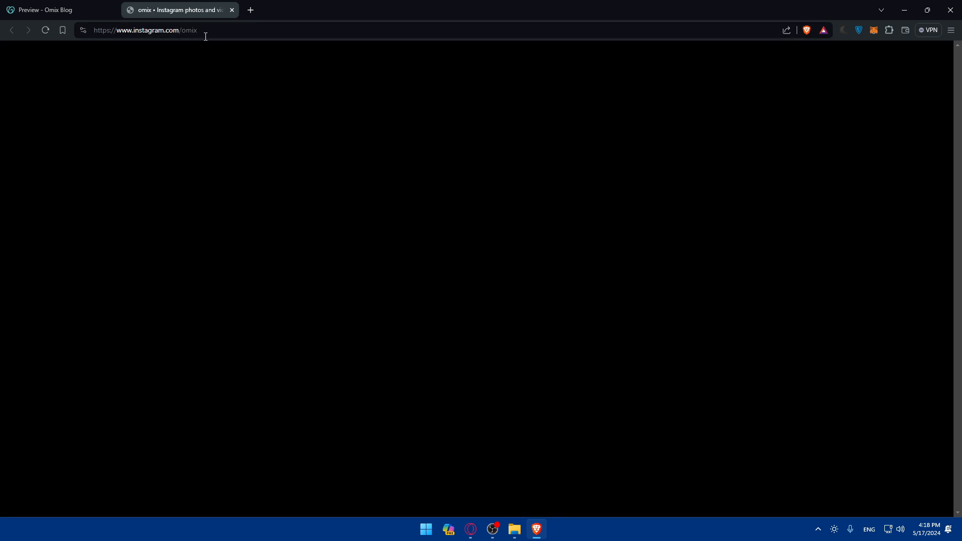
left_click(232, 10)
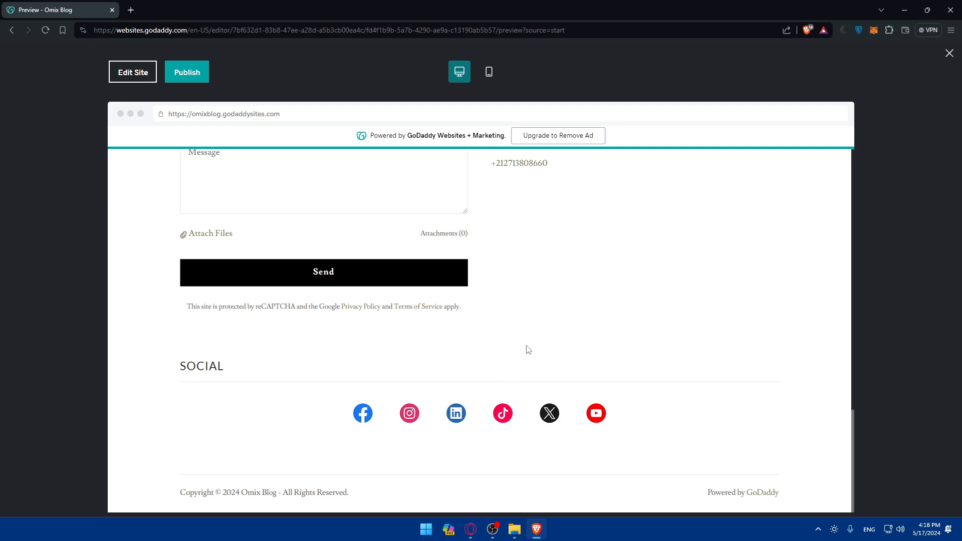
Step: Review the desktop preview once more and publish the Omix Blog website
scroll(529, 349, "up", 15)
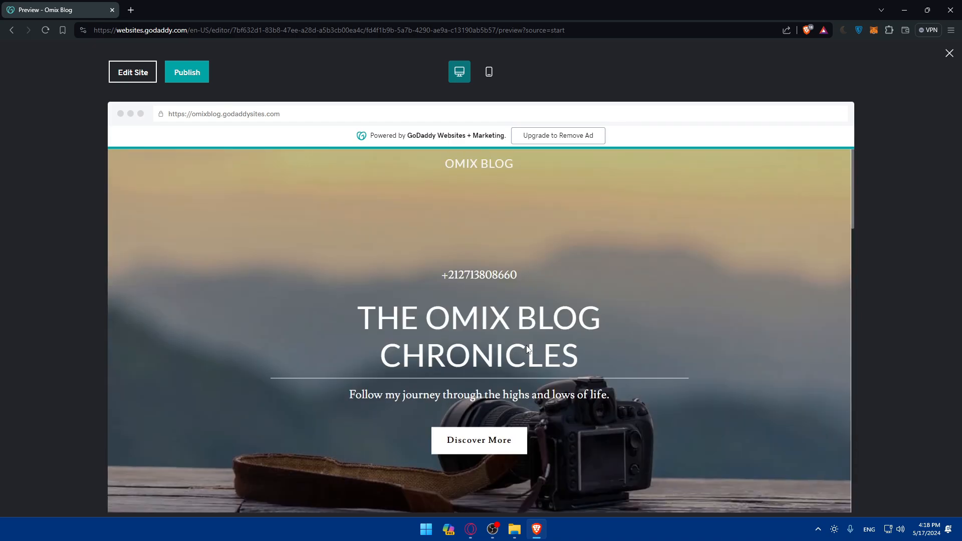
scroll(528, 350, "down", 5)
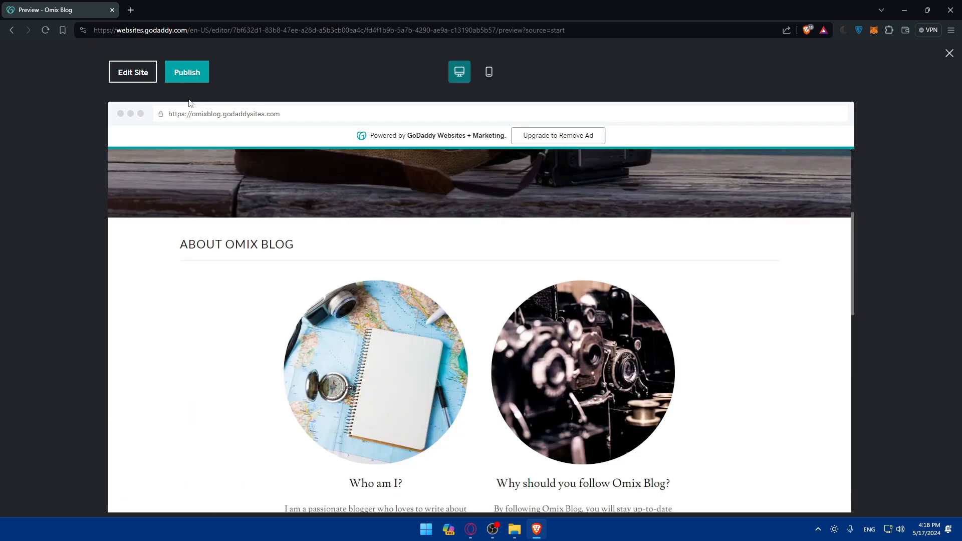
left_click(182, 74)
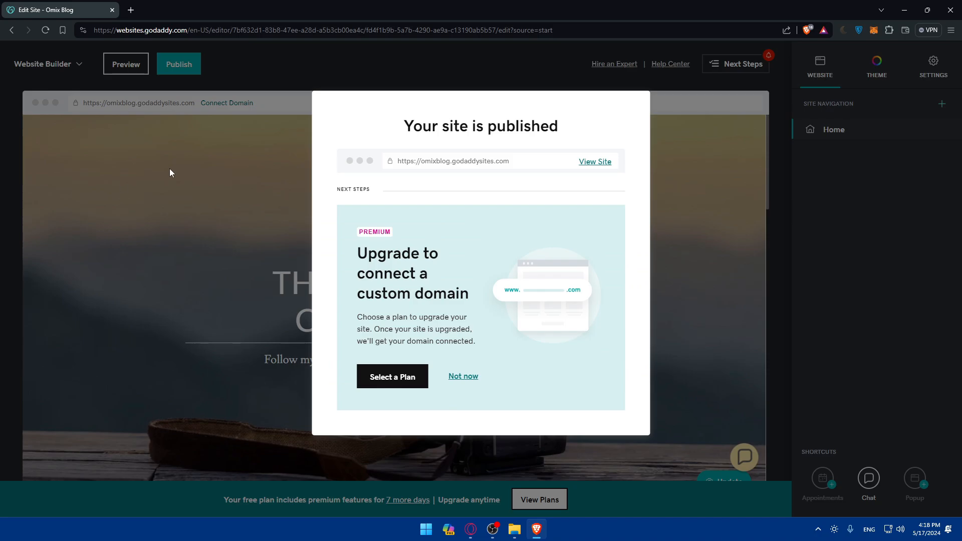
Step: View the published site at omixblog.godaddysites.com, look through the whole page and close it
left_click_drag(524, 162, 366, 159)
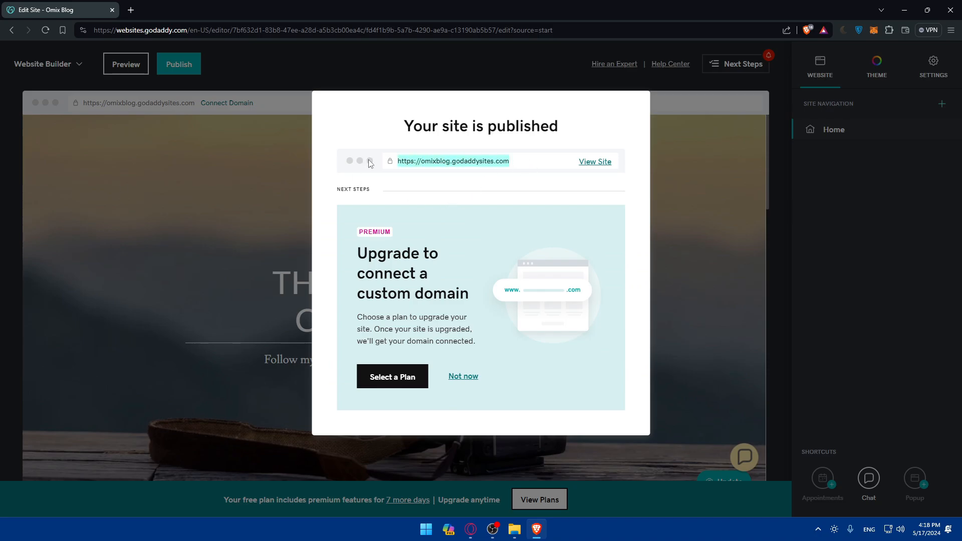
left_click(595, 162)
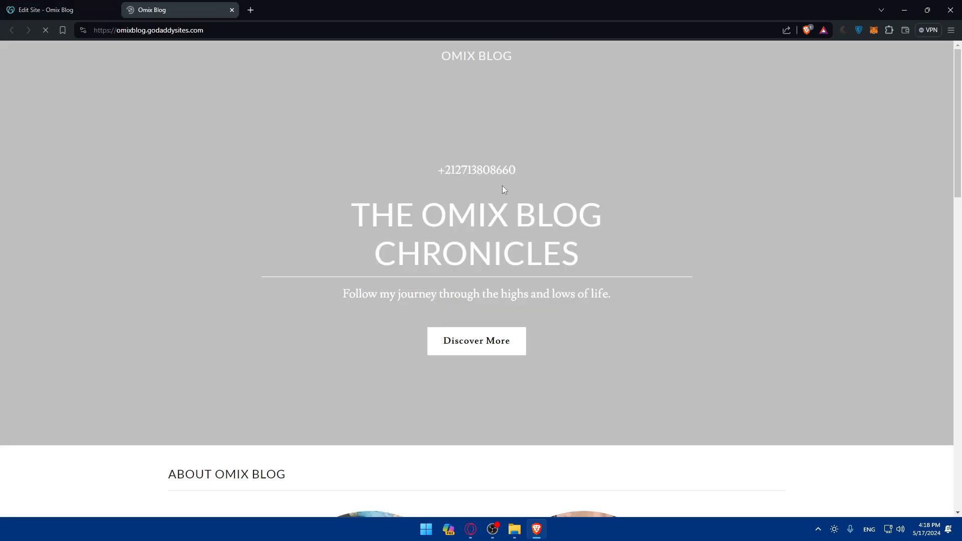
scroll(502, 185, "down", 20)
scroll(500, 262, "up", 20)
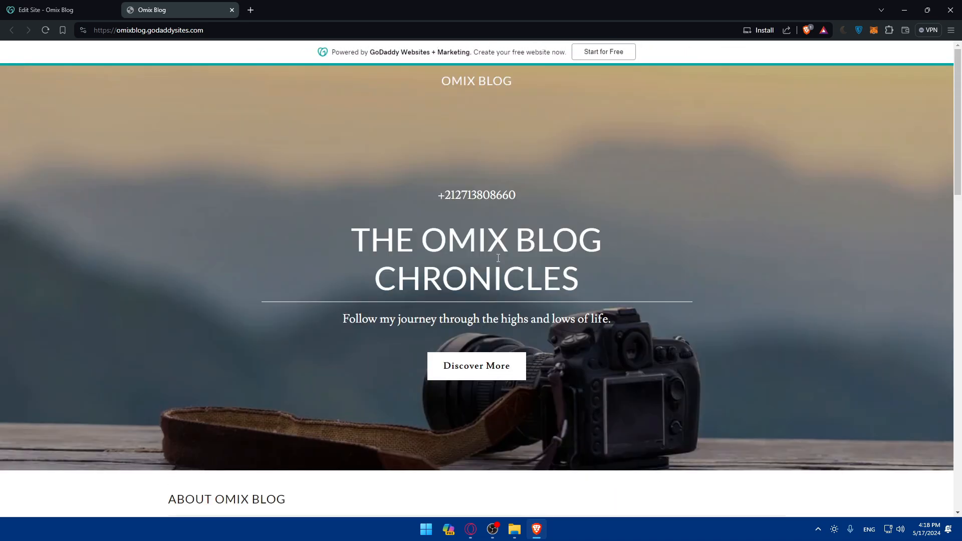
left_click(232, 10)
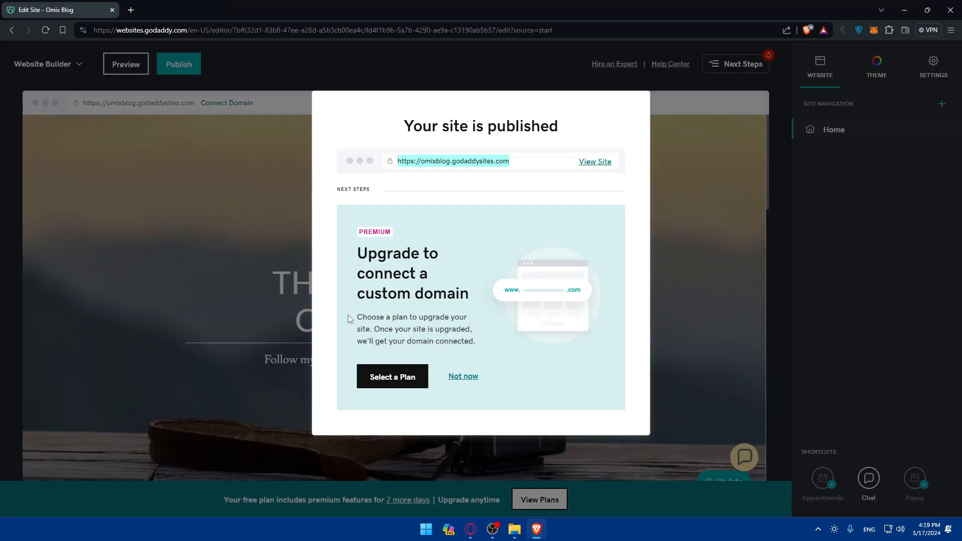